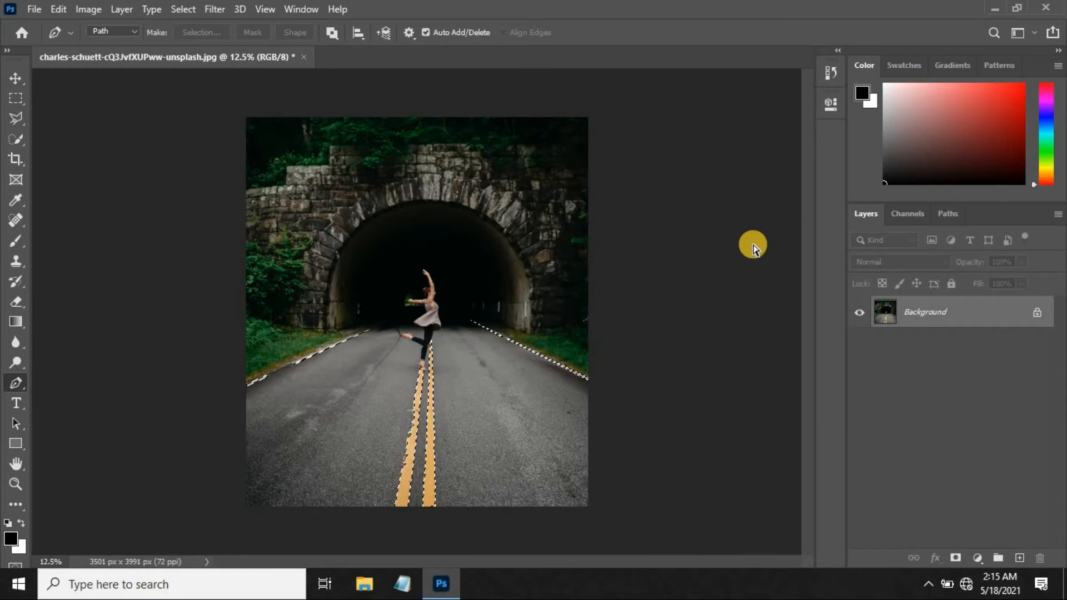
- Copy the selected road lines to a new layer and convert that layer to a smart object
{"action": "key", "text": "ctrl+j"}
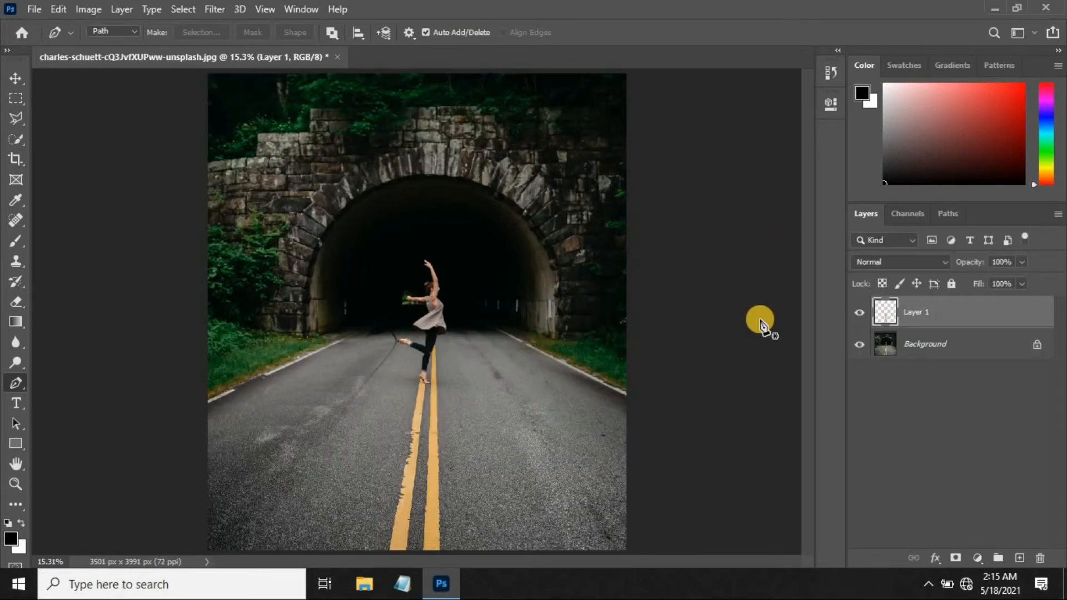
{"action": "left_click", "coordinate": [16, 78]}
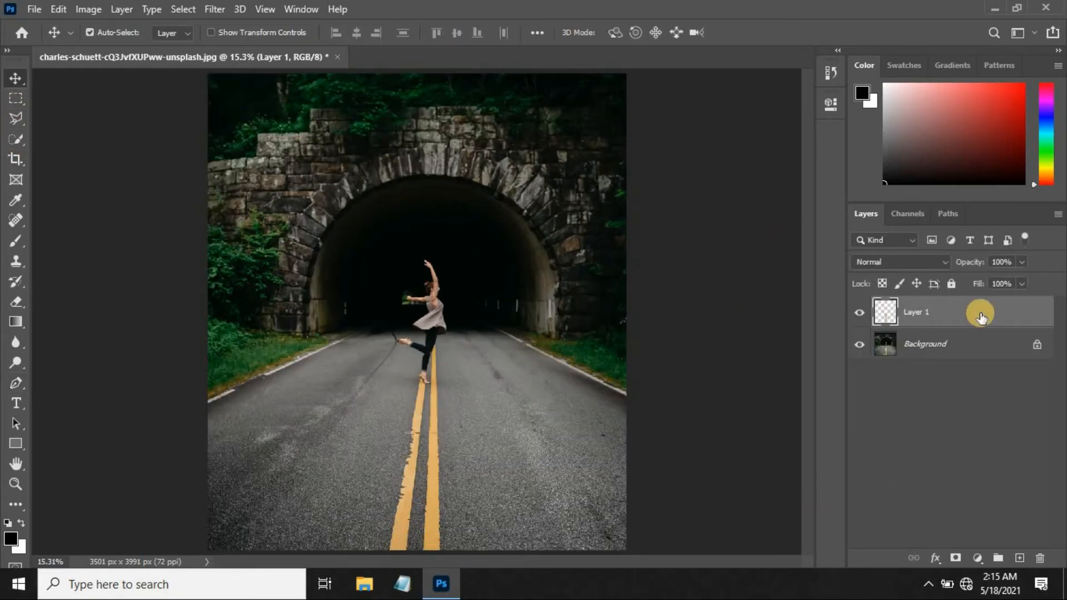
{"action": "right_click", "coordinate": [941, 316]}
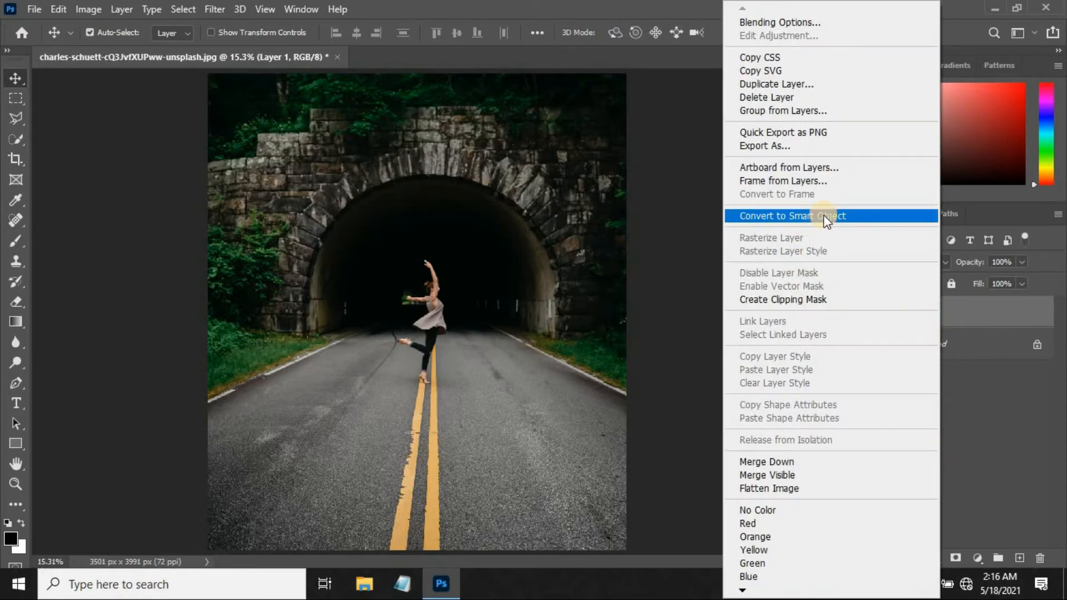
{"action": "left_click", "coordinate": [824, 215]}
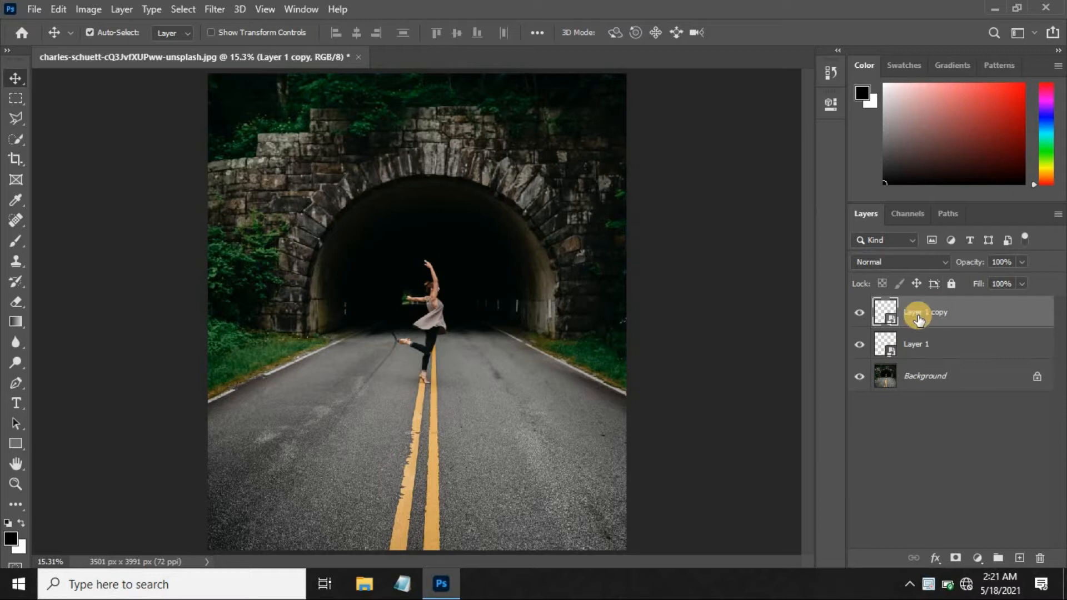
- Set the blend mode of the duplicated road-lines layer, Layer 1 copy, to Screen
{"action": "left_click", "coordinate": [891, 259]}
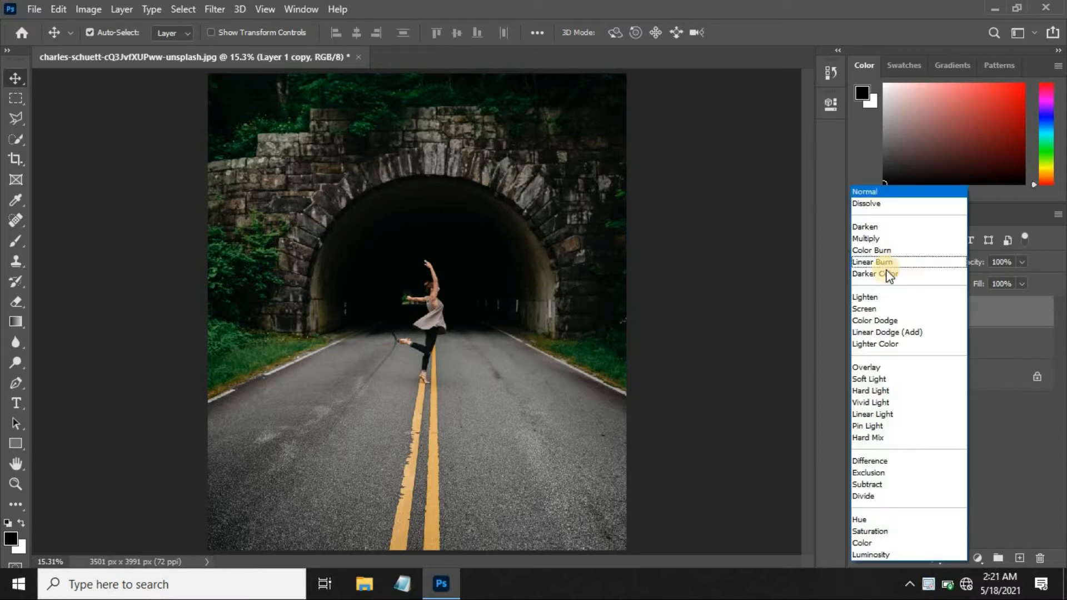
{"action": "left_click", "coordinate": [872, 309]}
{"action": "left_click", "coordinate": [770, 361]}
- Apply a Gaussian Blur with a 5-pixel radius to Layer 1 copy
{"action": "left_click", "coordinate": [909, 318]}
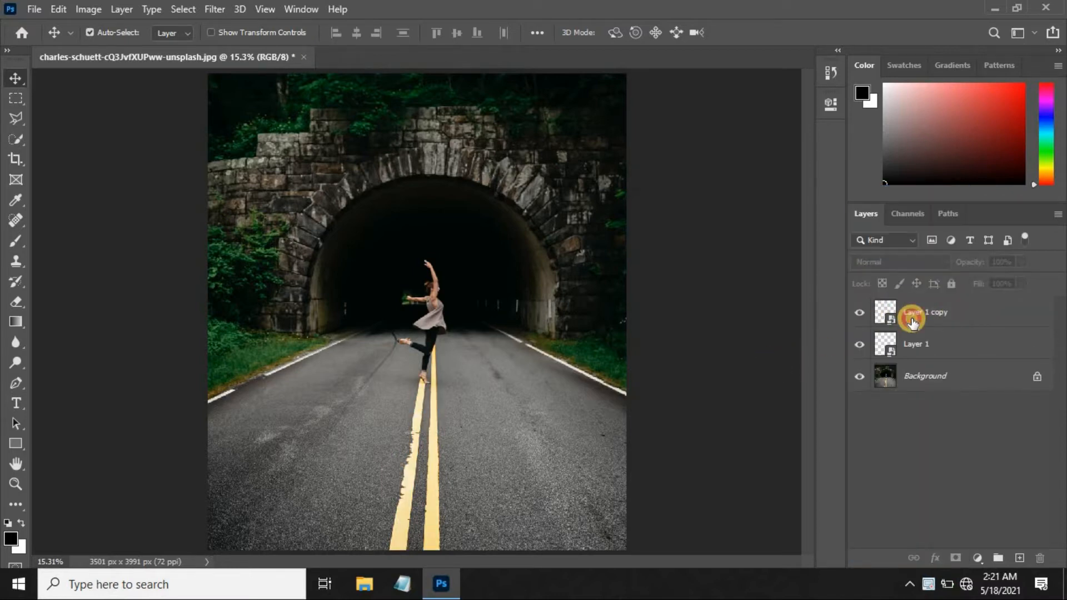
{"action": "left_click", "coordinate": [215, 9]}
{"action": "mouse_move", "coordinate": [283, 185]}
{"action": "left_click", "coordinate": [446, 245]}
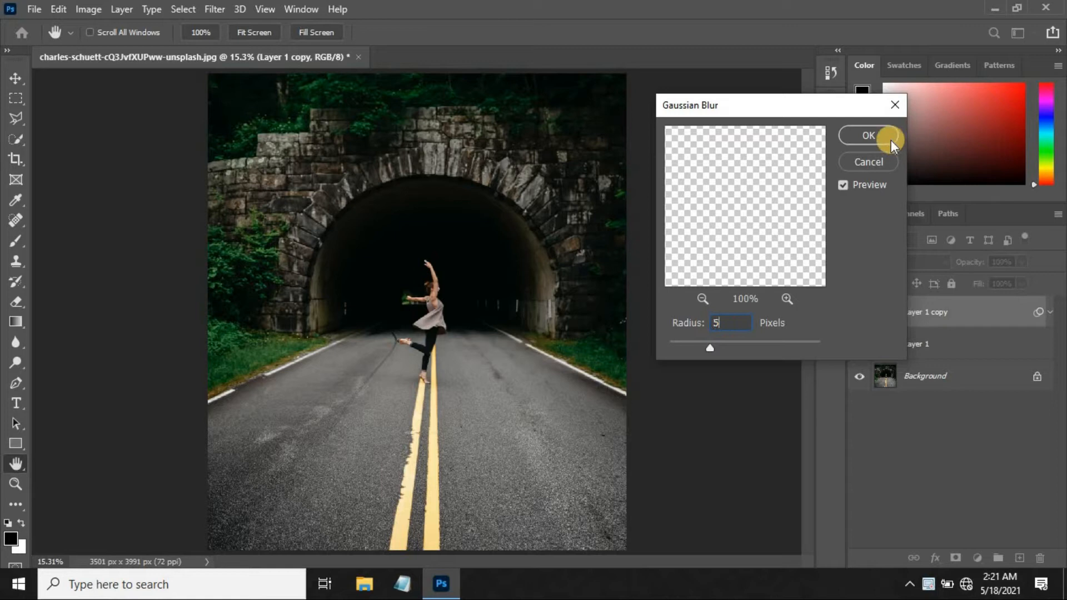
{"action": "left_click", "coordinate": [867, 135]}
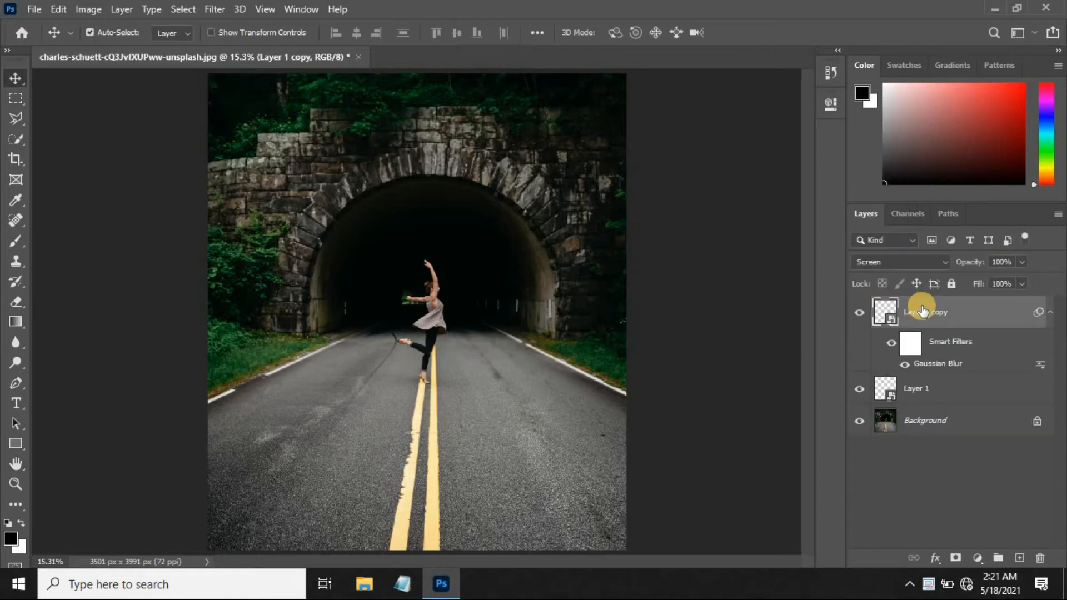
- Duplicate the blurred Layer 1 copy and set the duplicate's Gaussian Blur radius to 25 pixels
{"action": "key", "text": "ctrl"}
{"action": "key", "text": "ctrl+j"}
{"action": "double_click", "coordinate": [951, 362]}
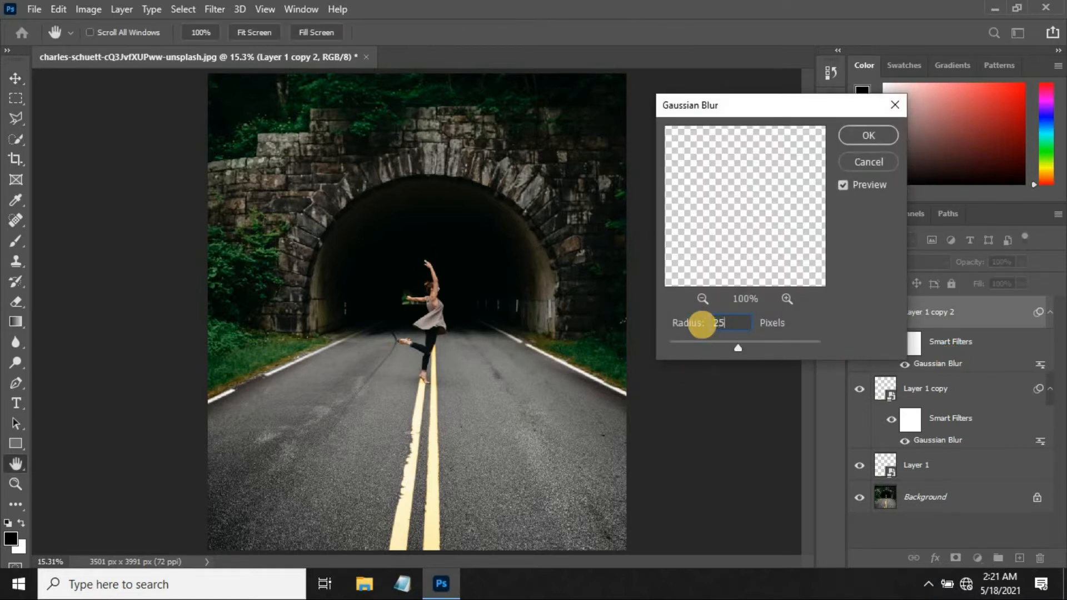
{"action": "left_click", "coordinate": [886, 133]}
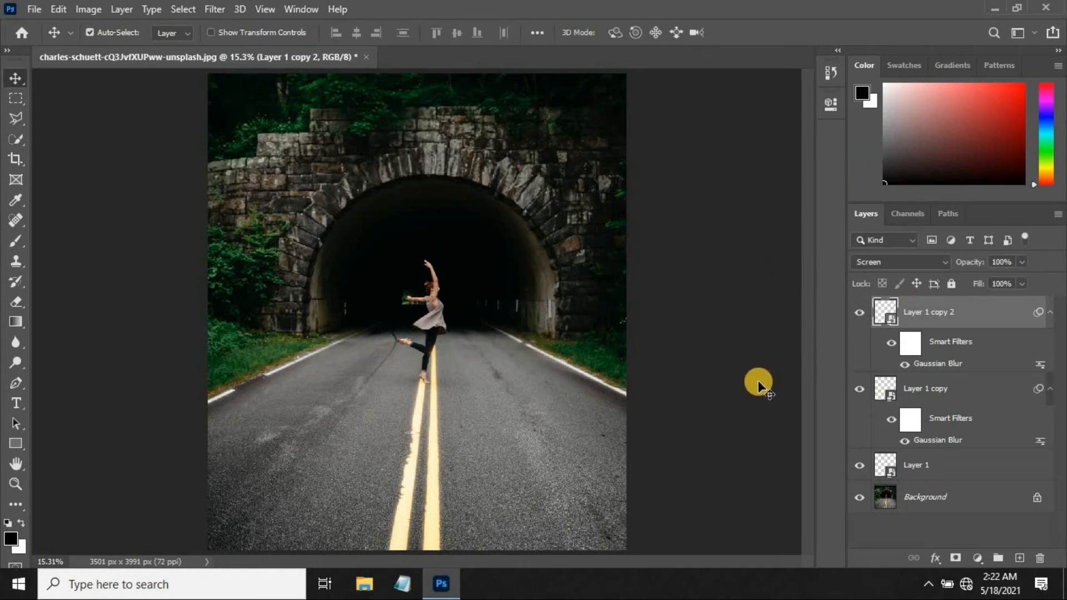
- Duplicate Layer 1 copy 2 and set the new copy's Gaussian Blur radius to 35 pixels
{"action": "key", "text": "ctrl+j"}
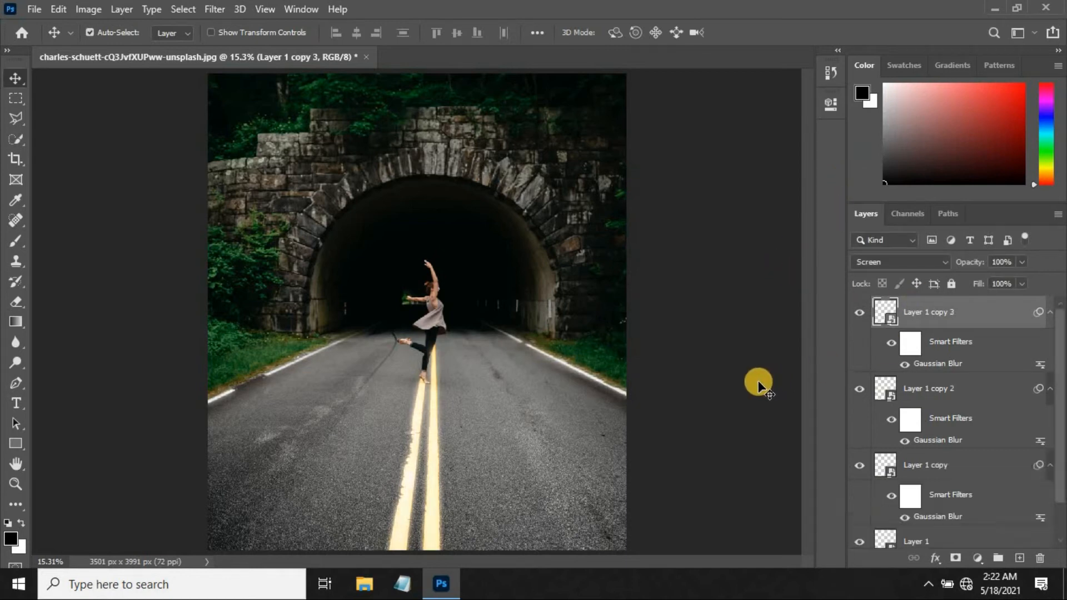
{"action": "double_click", "coordinate": [938, 363]}
{"action": "type", "text": "3"}
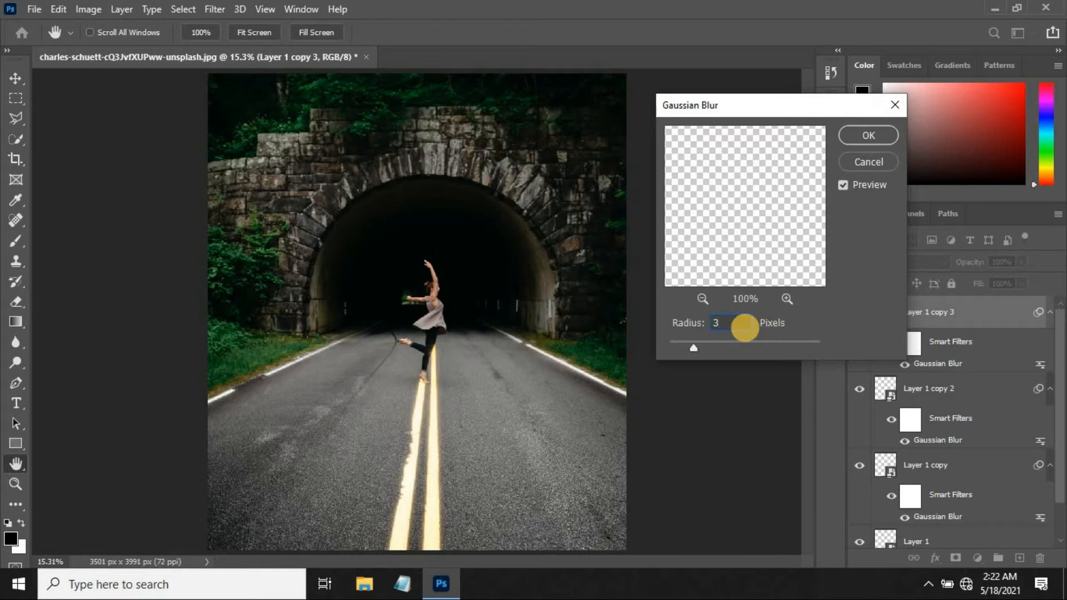
{"action": "type", "text": "5"}
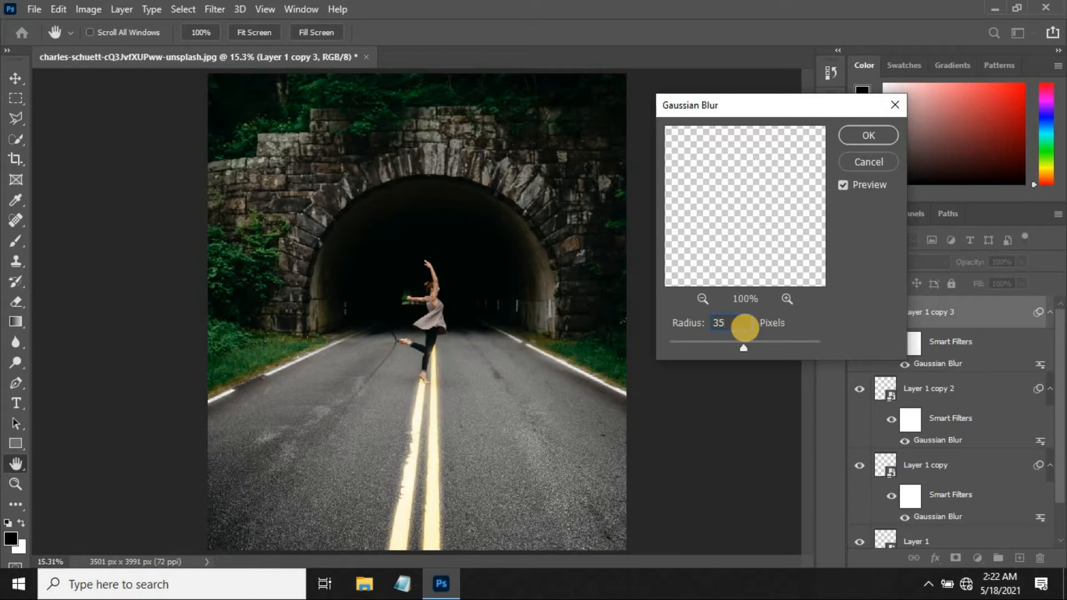
{"action": "left_click", "coordinate": [869, 134]}
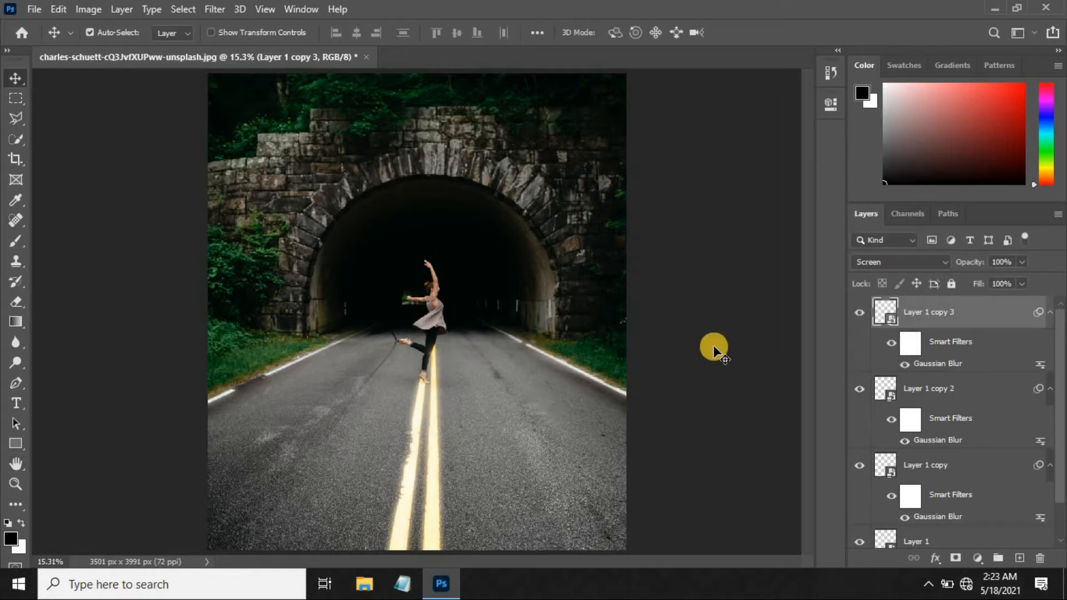
- Create a layer group, move Layer 1 and its three copies into it, and collapse the group
{"action": "left_click", "coordinate": [997, 559]}
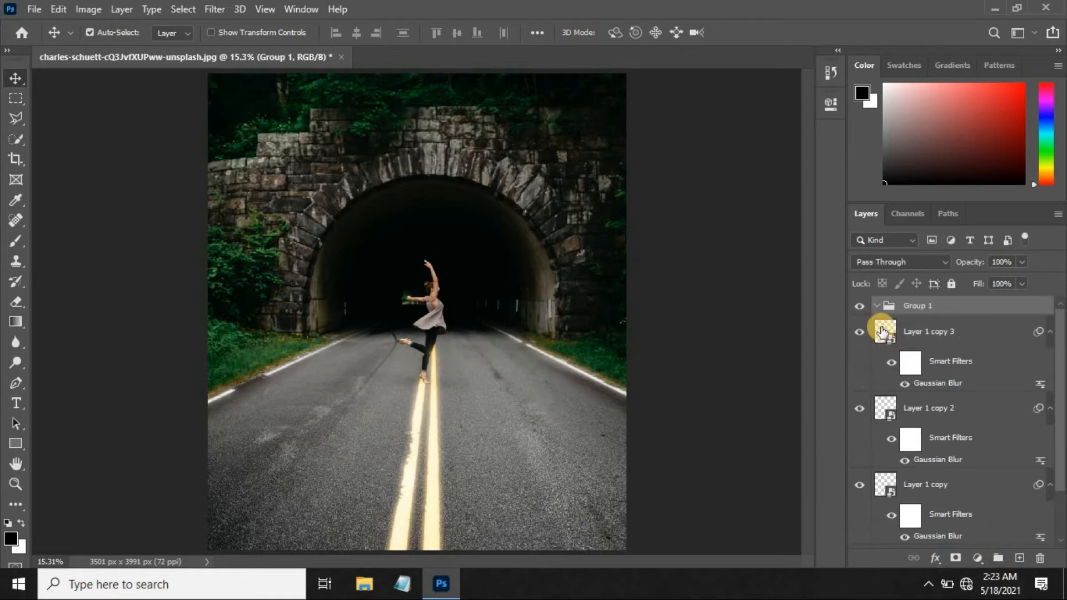
{"action": "left_click", "coordinate": [947, 333]}
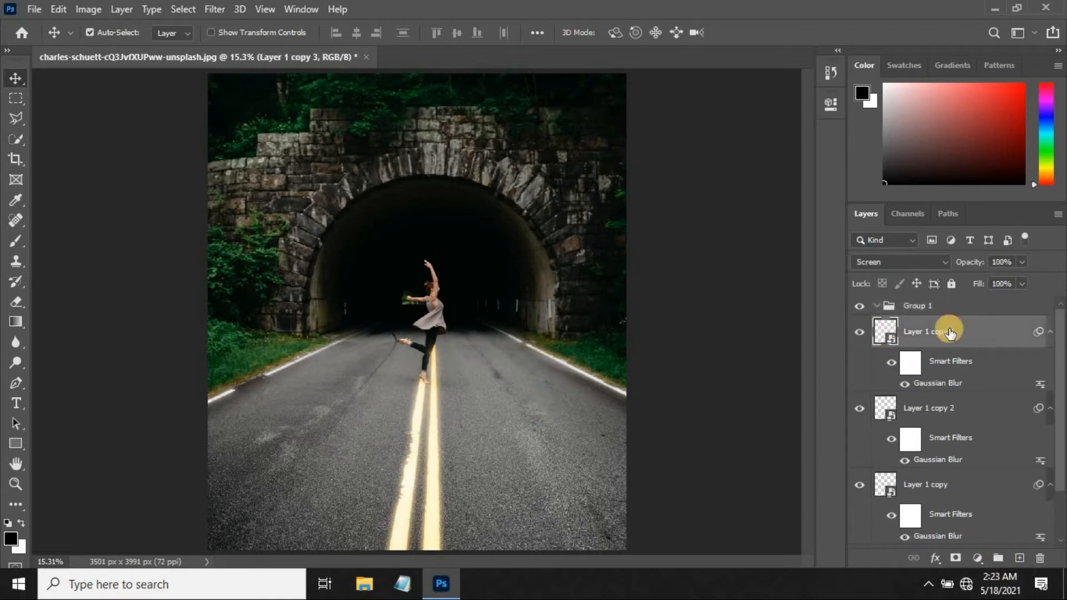
{"action": "left_click", "coordinate": [965, 406], "text": "shift"}
{"action": "scroll", "coordinate": [1055, 433], "scroll_direction": "down", "scroll_amount": 2}
{"action": "left_click", "coordinate": [931, 424], "text": "shift"}
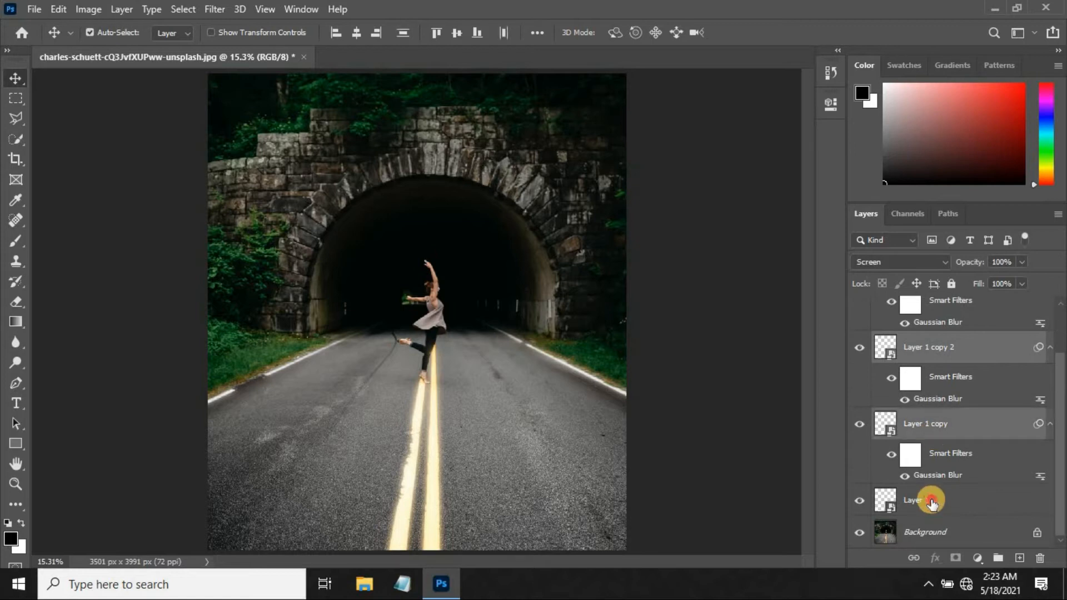
{"action": "left_click", "coordinate": [928, 500], "text": "shift"}
{"action": "left_click_drag", "start_coordinate": [1058, 495], "coordinate": [911, 306]}
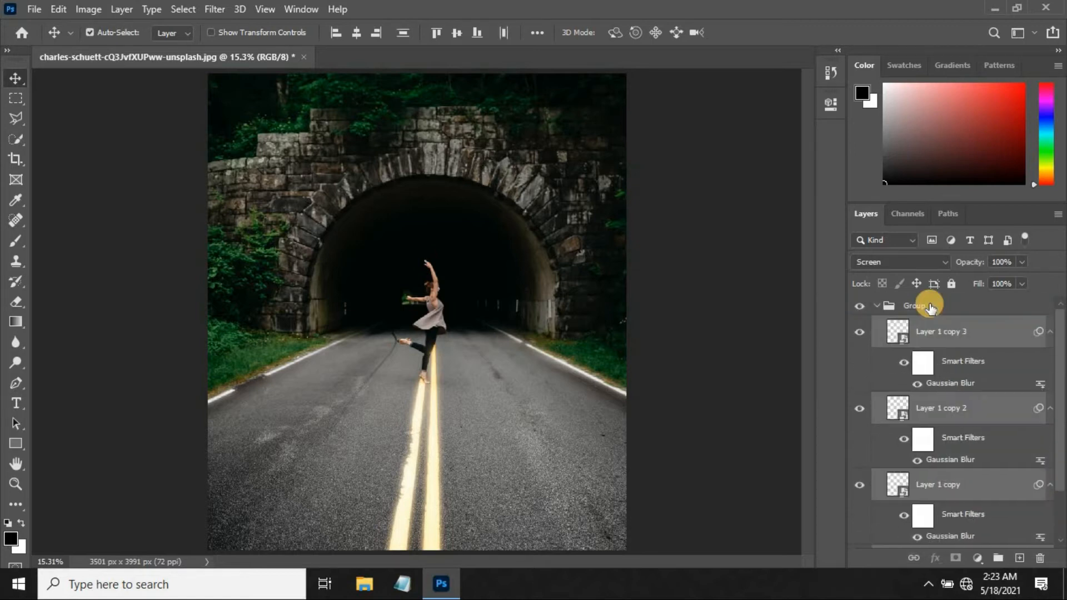
{"action": "left_click", "coordinate": [876, 305]}
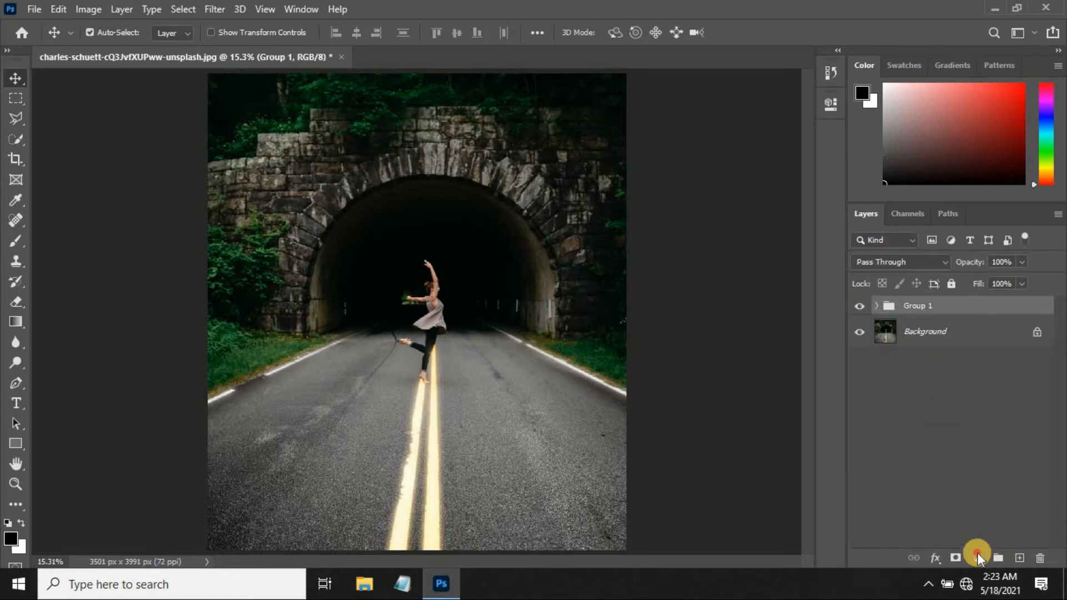
- Add a Hue/Saturation adjustment layer clipped to the road-lines group and enable Colorize
{"action": "left_click", "coordinate": [977, 557]}
{"action": "left_click", "coordinate": [975, 403]}
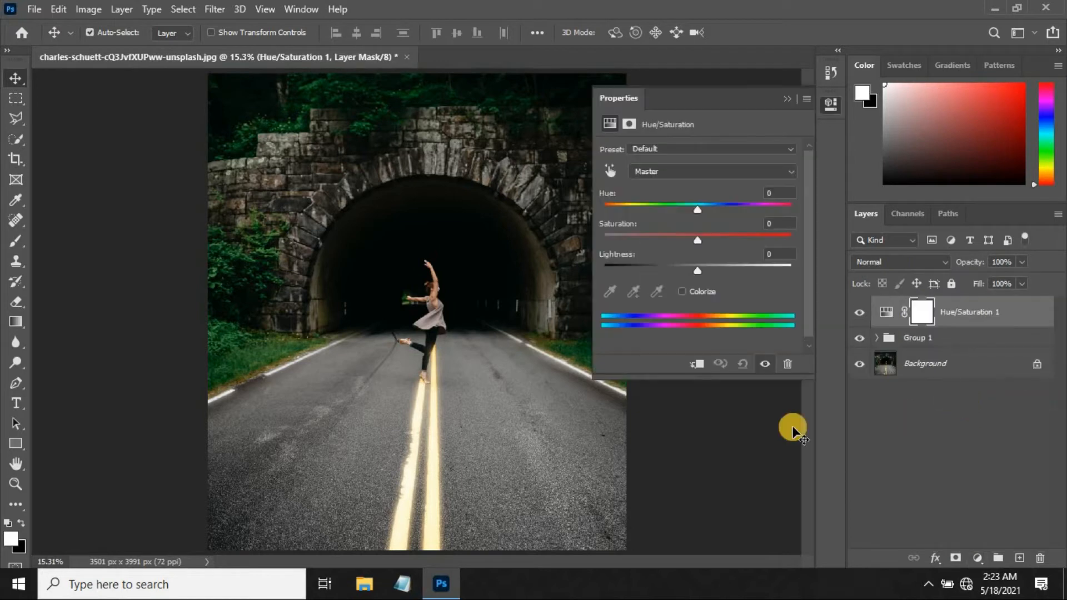
{"action": "left_click", "coordinate": [698, 364]}
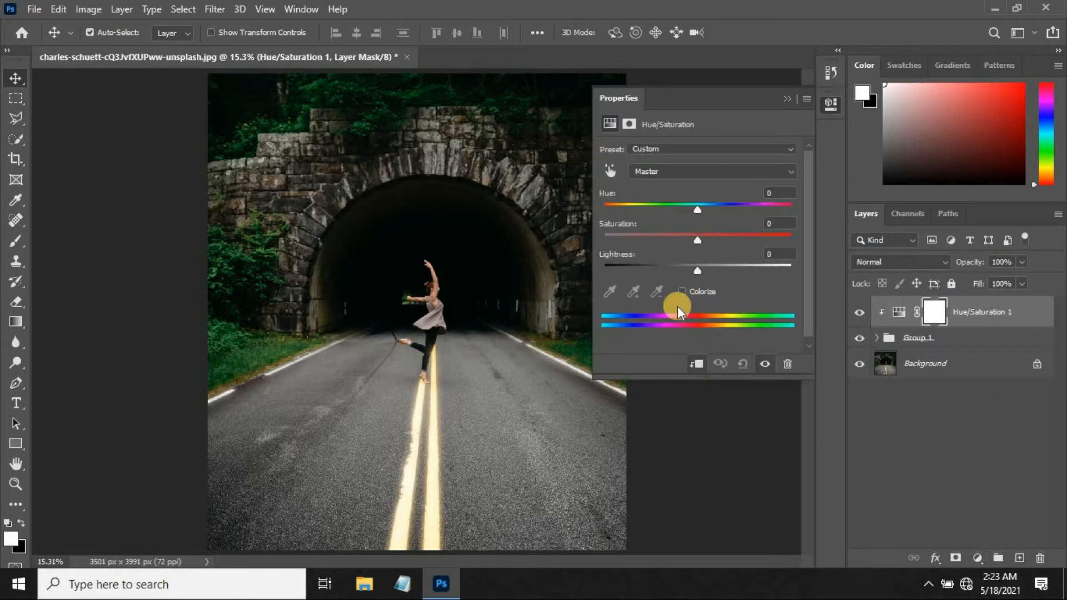
{"action": "left_click", "coordinate": [681, 291]}
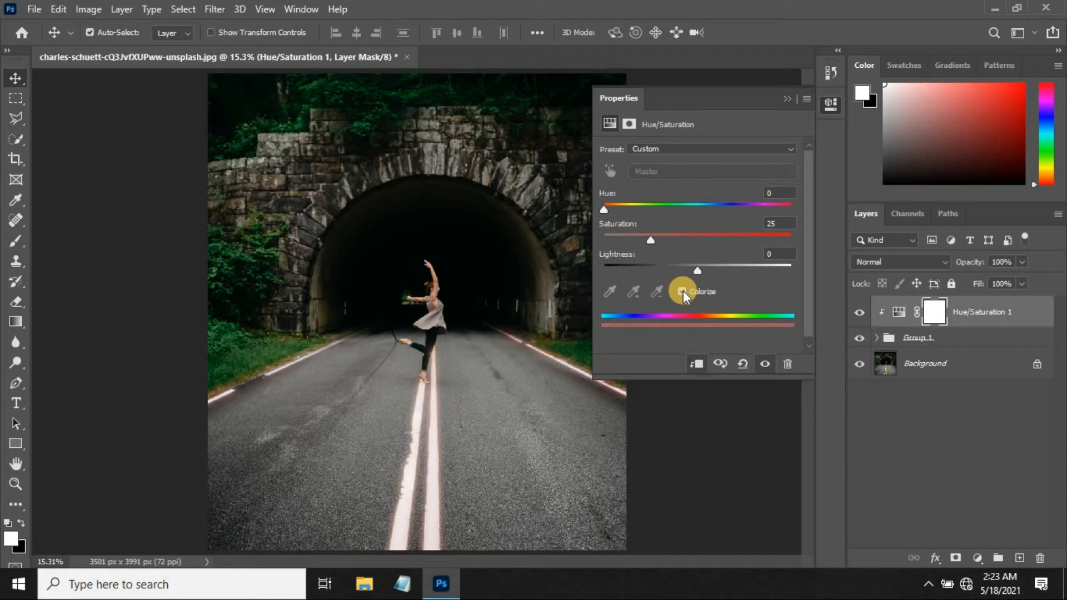
- Tint the glowing road lines yellow with Hue 51, Saturation 81 and Lightness about +33 in the Hue/Saturation adjustment
{"action": "mouse_move", "coordinate": [628, 208]}
{"action": "left_mouse_down"}
{"action": "mouse_move", "coordinate": [642, 207]}
{"action": "mouse_move", "coordinate": [631, 207]}
{"action": "left_mouse_up"}
{"action": "left_click_drag", "start_coordinate": [670, 244], "coordinate": [722, 245]}
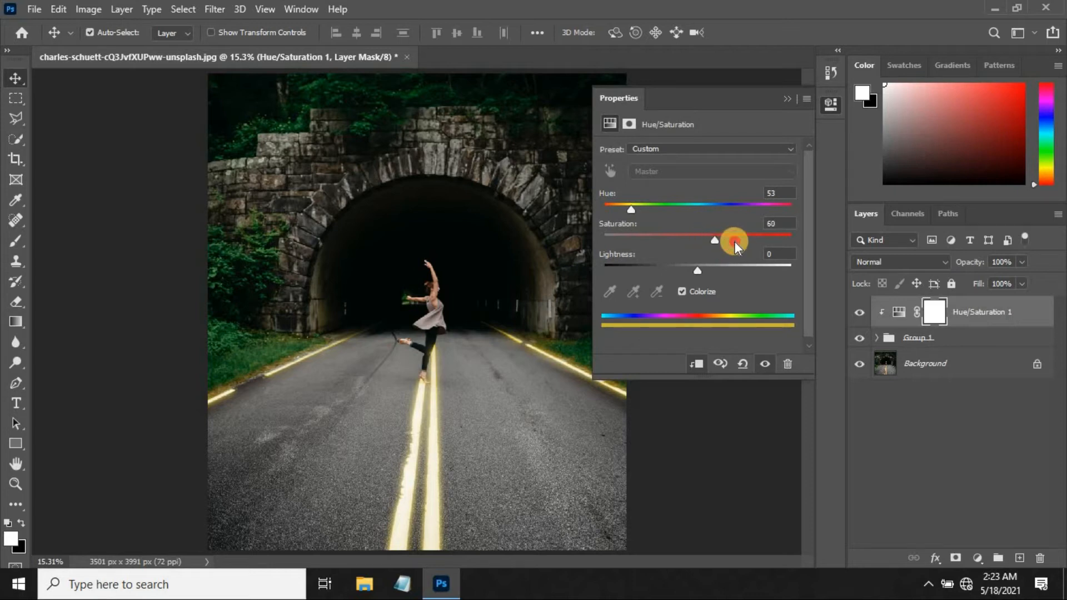
{"action": "left_click_drag", "start_coordinate": [633, 210], "coordinate": [631, 210]}
{"action": "left_click_drag", "start_coordinate": [697, 269], "coordinate": [724, 268]}
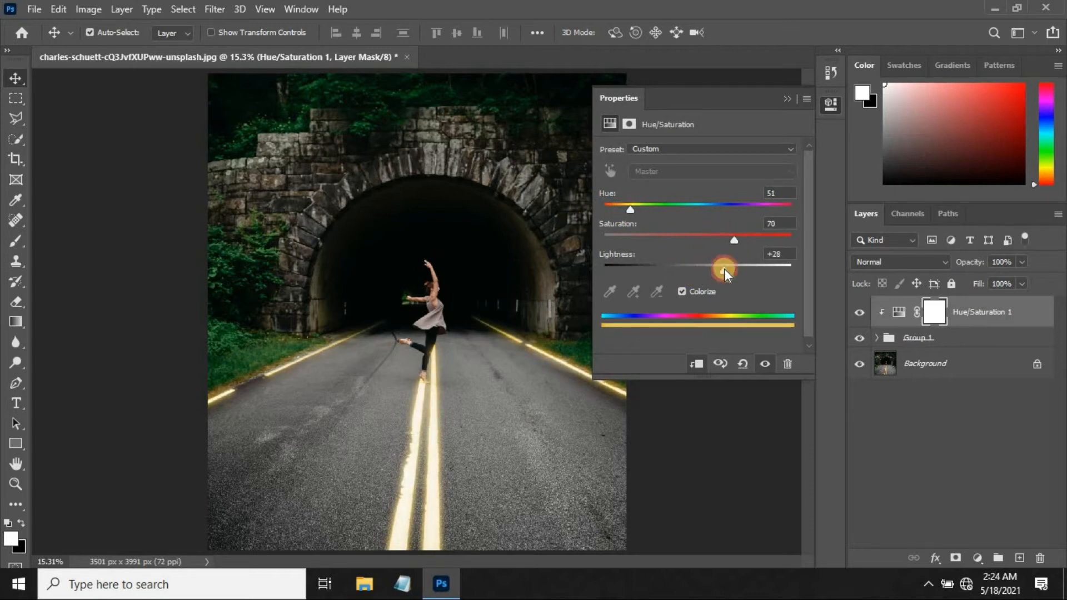
{"action": "left_click_drag", "start_coordinate": [733, 240], "coordinate": [750, 244]}
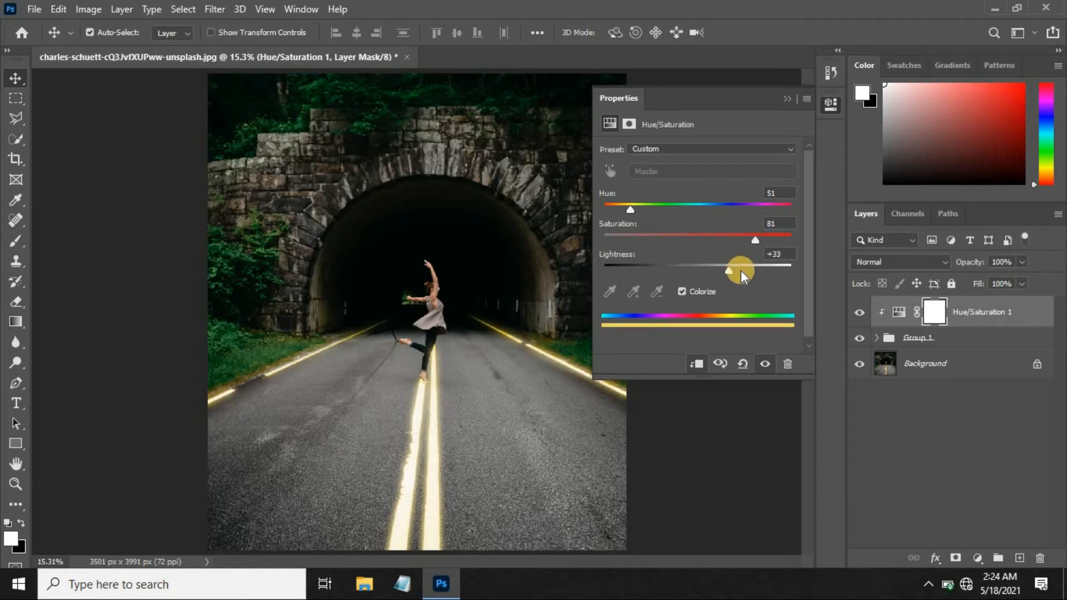
{"action": "left_click_drag", "start_coordinate": [733, 270], "coordinate": [735, 271]}
{"action": "left_click", "coordinate": [788, 101]}
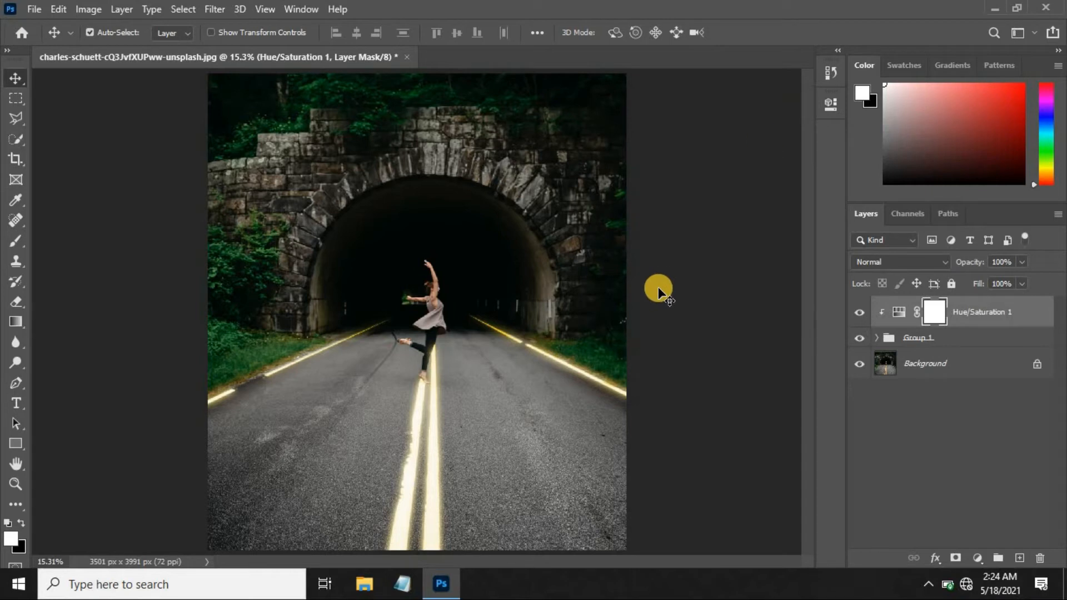
- Add a Brightness/Contrast adjustment directly above the Background layer, lowering the brightness and raising the contrast to darken the scene
{"action": "left_click", "coordinate": [945, 363]}
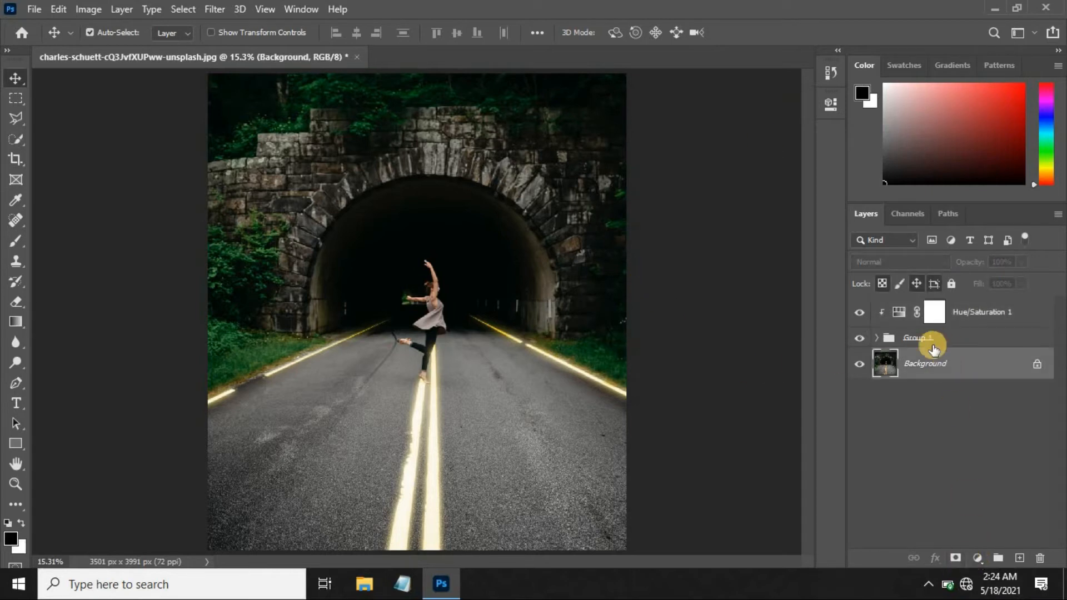
{"action": "left_click", "coordinate": [976, 557]}
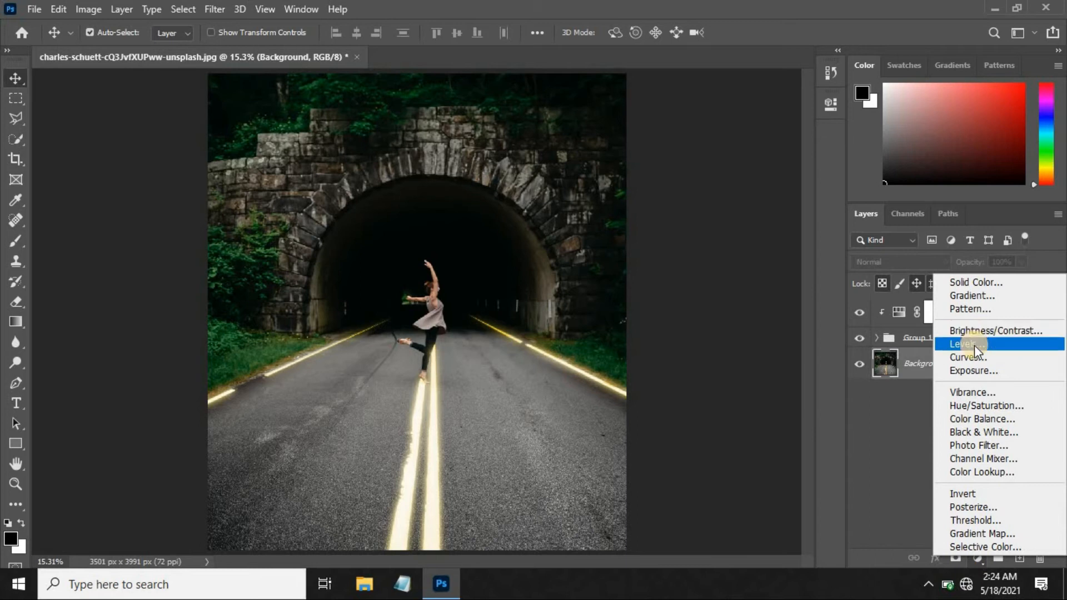
{"action": "left_click", "coordinate": [976, 330]}
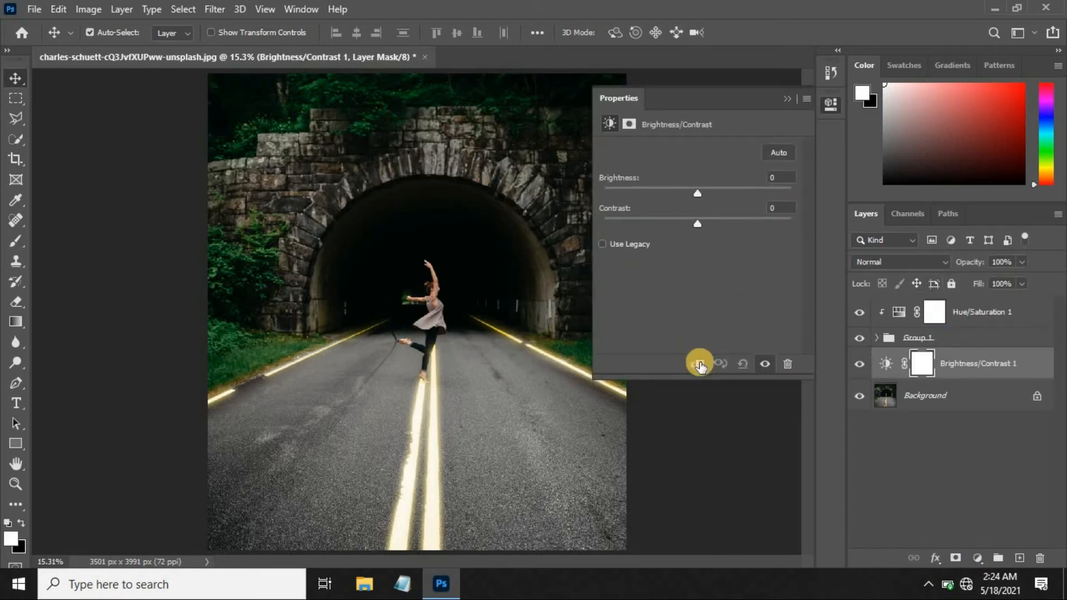
{"action": "left_click_drag", "start_coordinate": [698, 193], "coordinate": [726, 224]}
{"action": "left_click", "coordinate": [786, 97]}
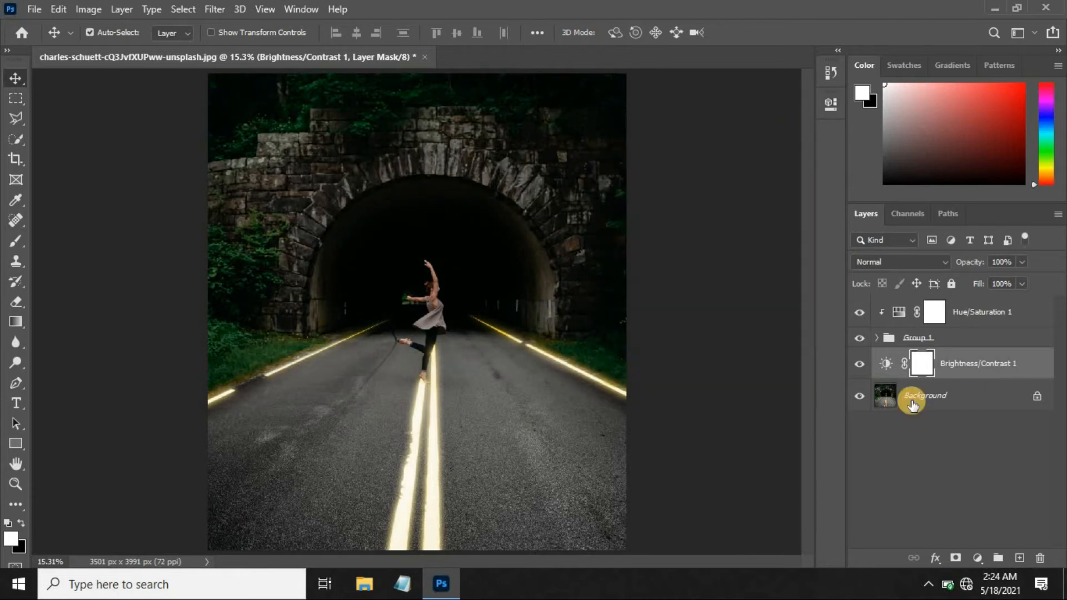
- Add an Exposure adjustment layer above Brightness/Contrast 1 and set the exposure to about -0.83
{"action": "left_click", "coordinate": [977, 557]}
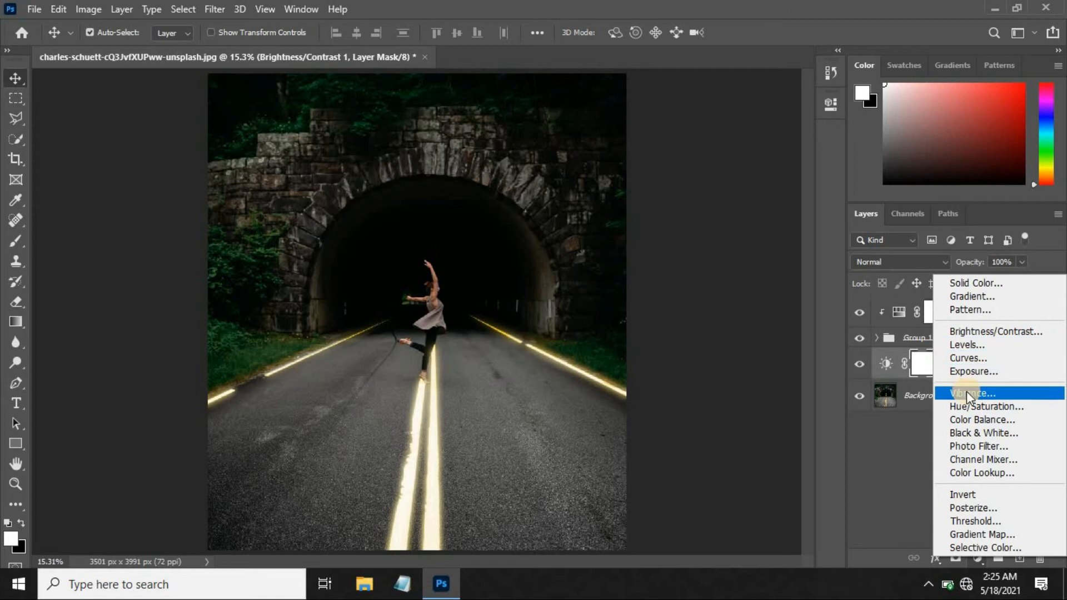
{"action": "left_click", "coordinate": [968, 371]}
{"action": "left_click_drag", "start_coordinate": [688, 191], "coordinate": [686, 190]}
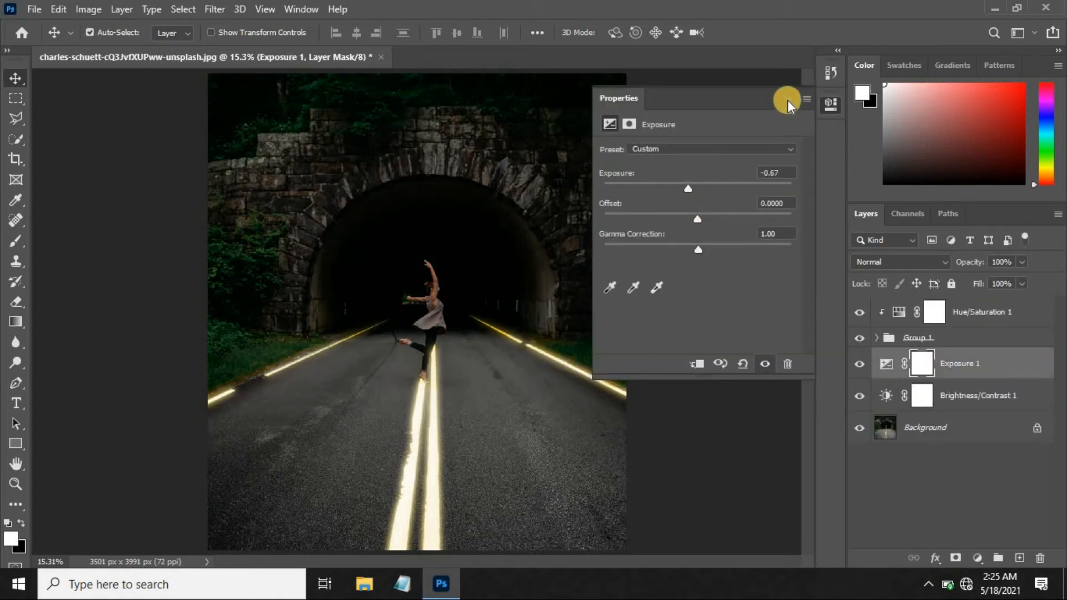
{"action": "left_click_drag", "start_coordinate": [688, 187], "coordinate": [687, 190]}
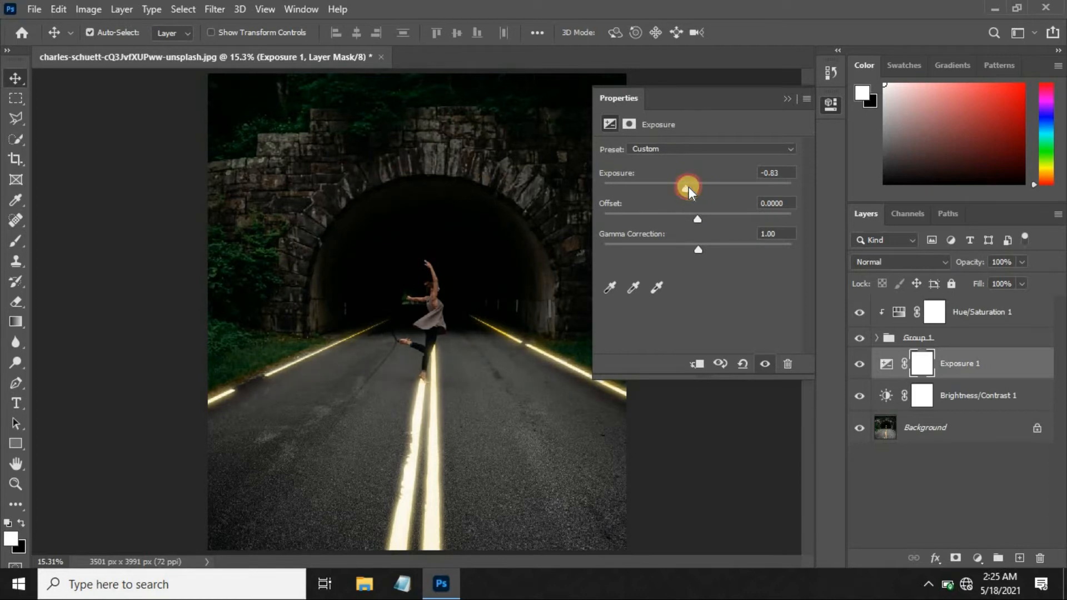
{"action": "left_click", "coordinate": [787, 99]}
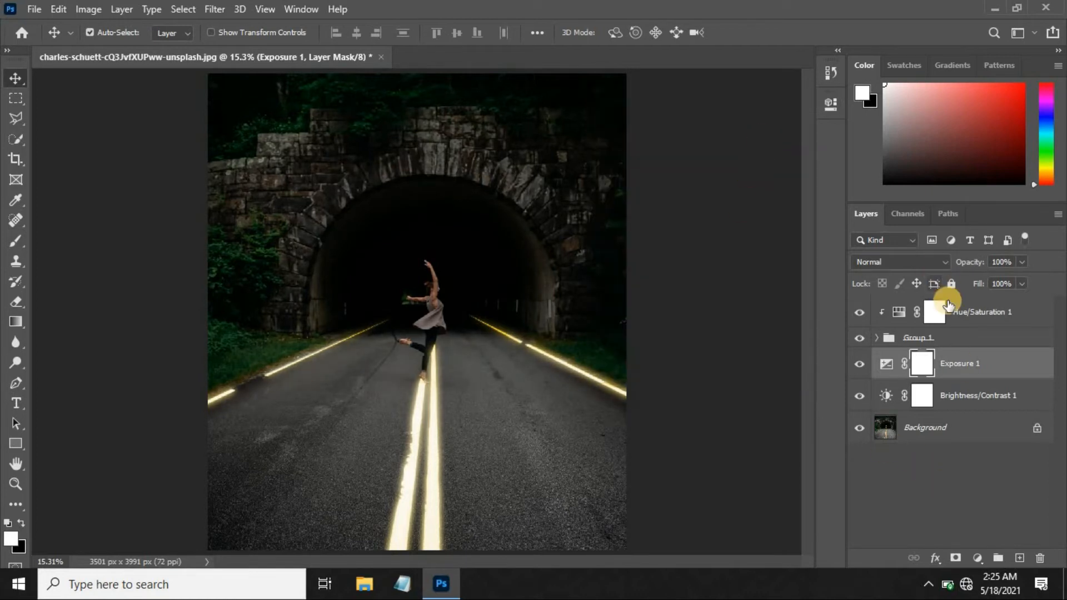
- Open moon_PNG2.png and place the moon above the Hue/Saturation layer, inside the tunnel opening over the dancer's raised hand
{"action": "left_click", "coordinate": [947, 305]}
{"action": "left_click", "coordinate": [34, 9]}
{"action": "left_click", "coordinate": [50, 45]}
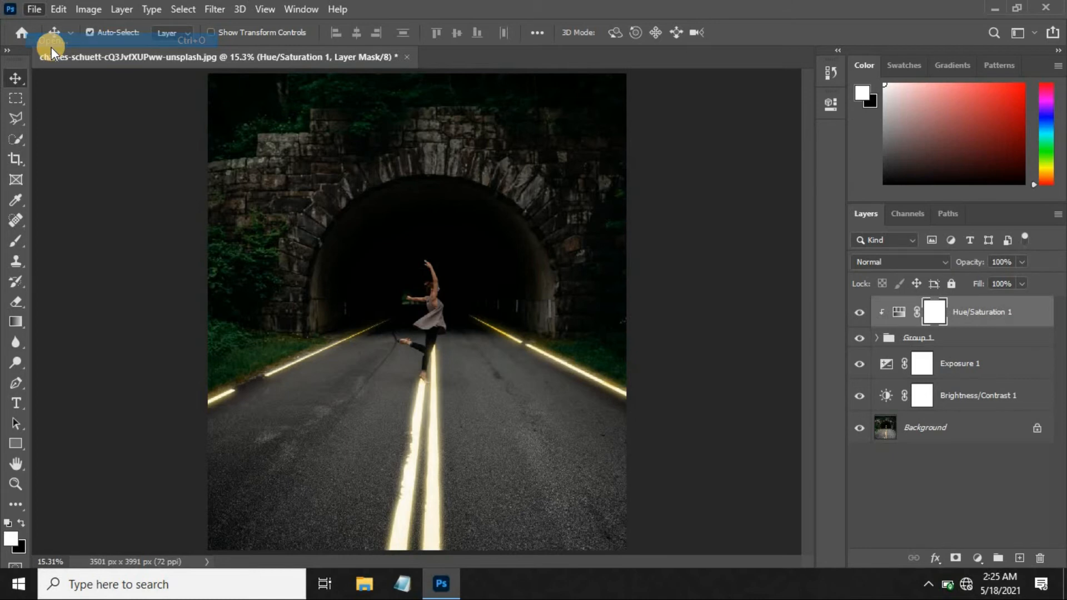
{"action": "left_click", "coordinate": [273, 127]}
{"action": "left_click", "coordinate": [672, 447]}
{"action": "left_click_drag", "start_coordinate": [470, 310], "coordinate": [376, 179]}
{"action": "left_click_drag", "start_coordinate": [416, 213], "coordinate": [432, 228]}
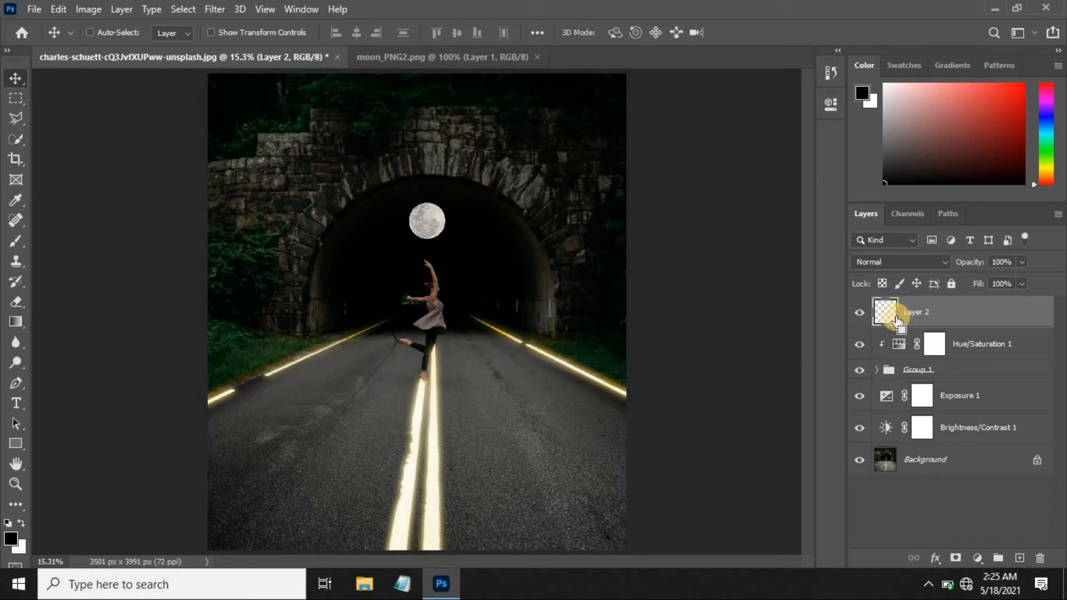
- Duplicate the moon layer and apply a Gaussian Blur with a 35-pixel radius to the lower copy, Layer 2
{"action": "key", "text": "ctrl+j"}
{"action": "left_click", "coordinate": [917, 345]}
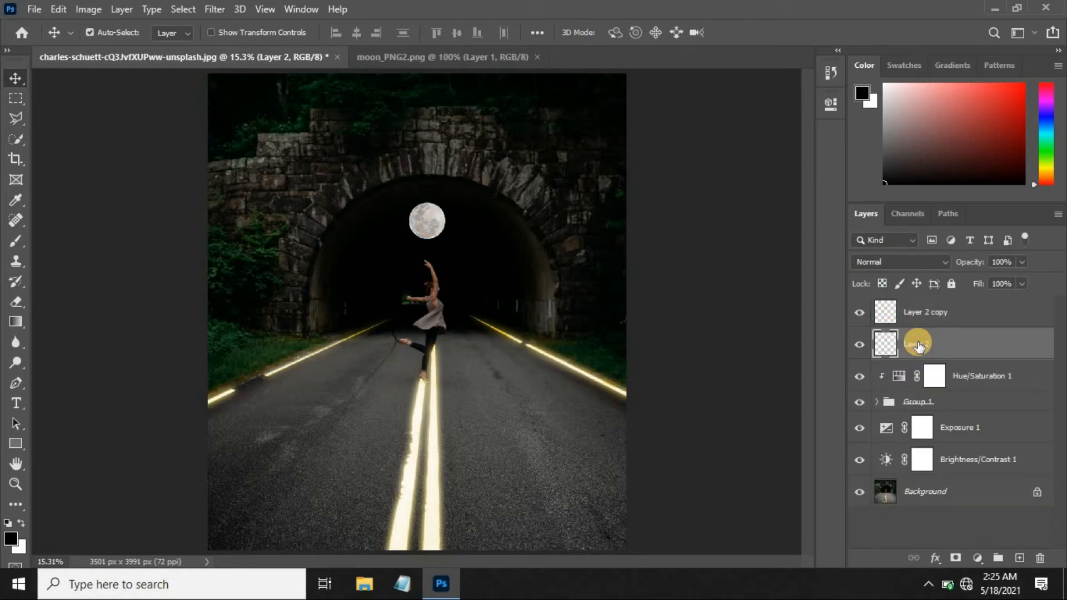
{"action": "left_click", "coordinate": [214, 9]}
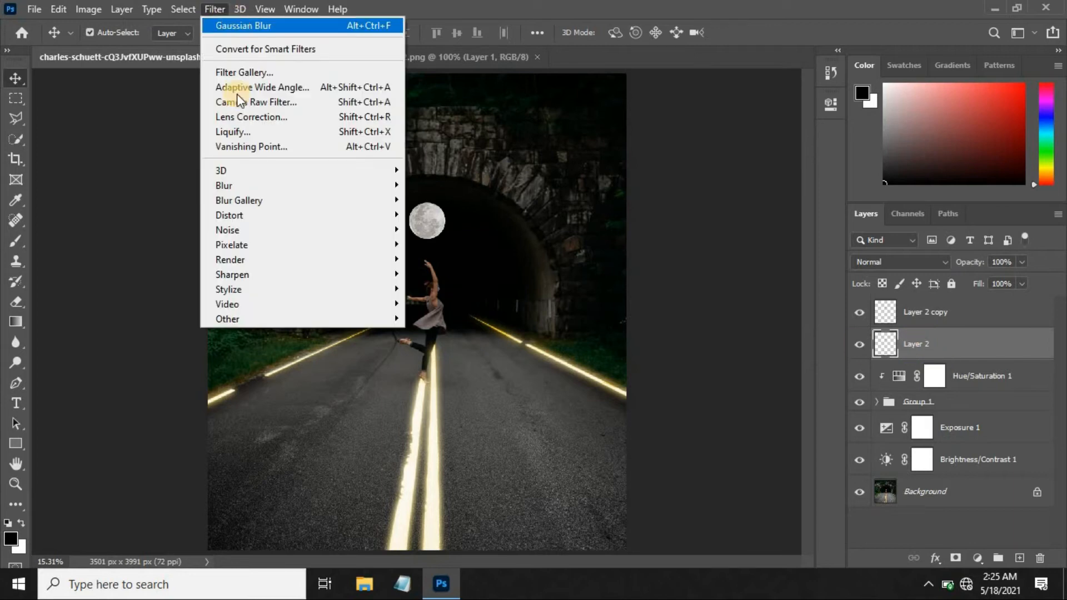
{"action": "mouse_move", "coordinate": [248, 185]}
{"action": "left_click", "coordinate": [432, 243]}
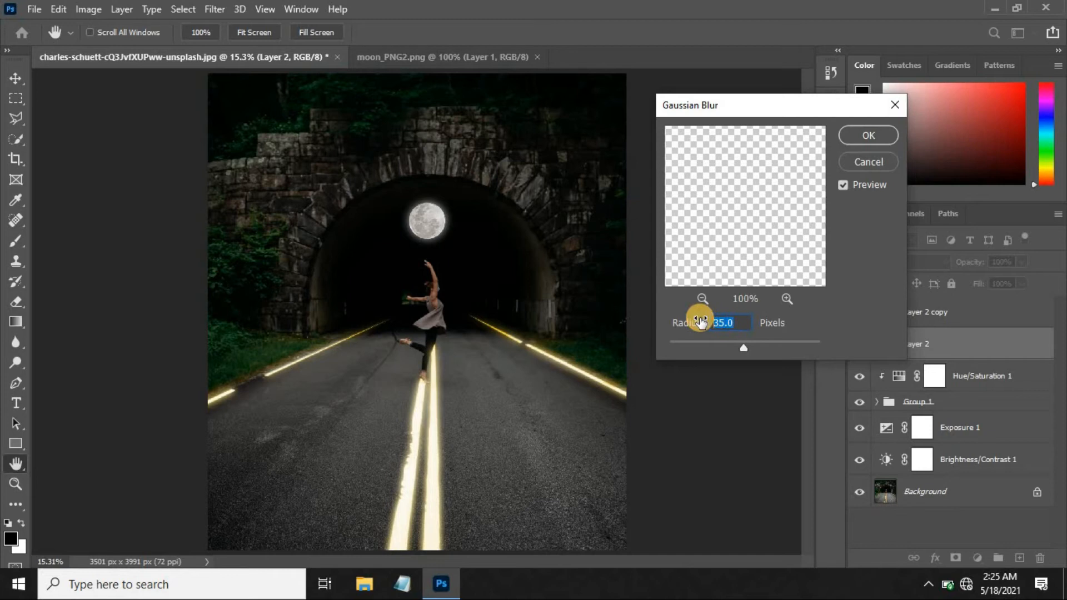
{"action": "left_click", "coordinate": [864, 133]}
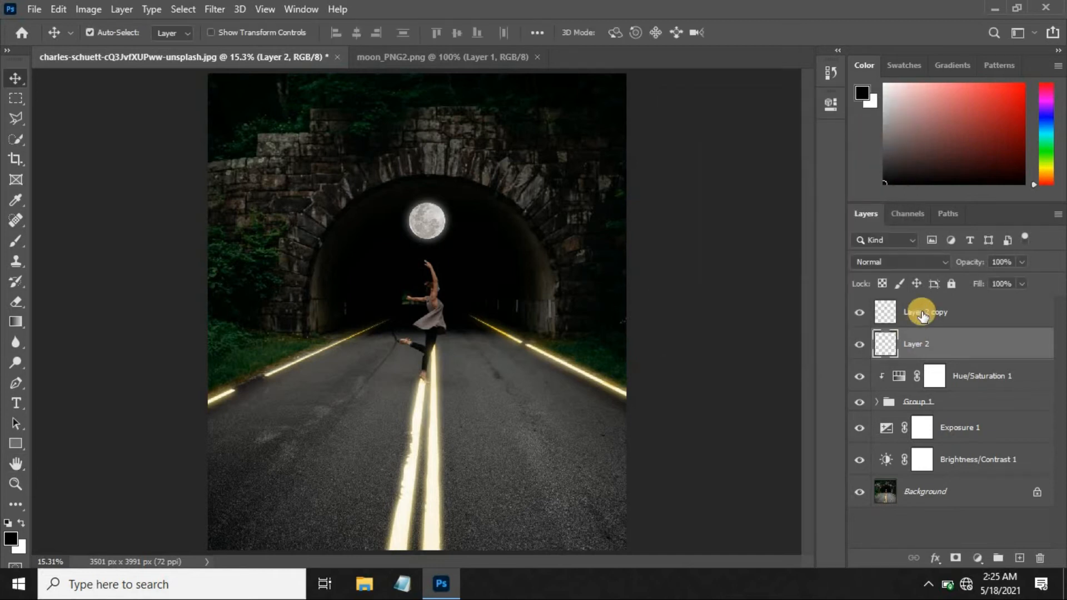
- Add an Outer Glow to the blurred moon layer, coloured pale cream fdf9e8 sampled from the glowing road line
{"action": "left_click", "coordinate": [935, 558]}
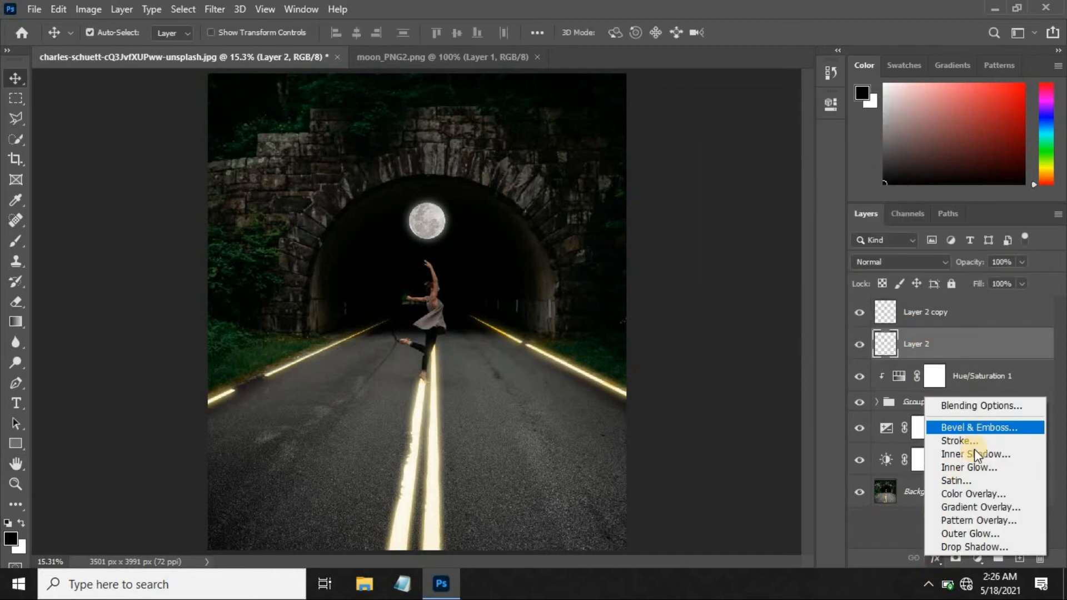
{"action": "left_click", "coordinate": [972, 532]}
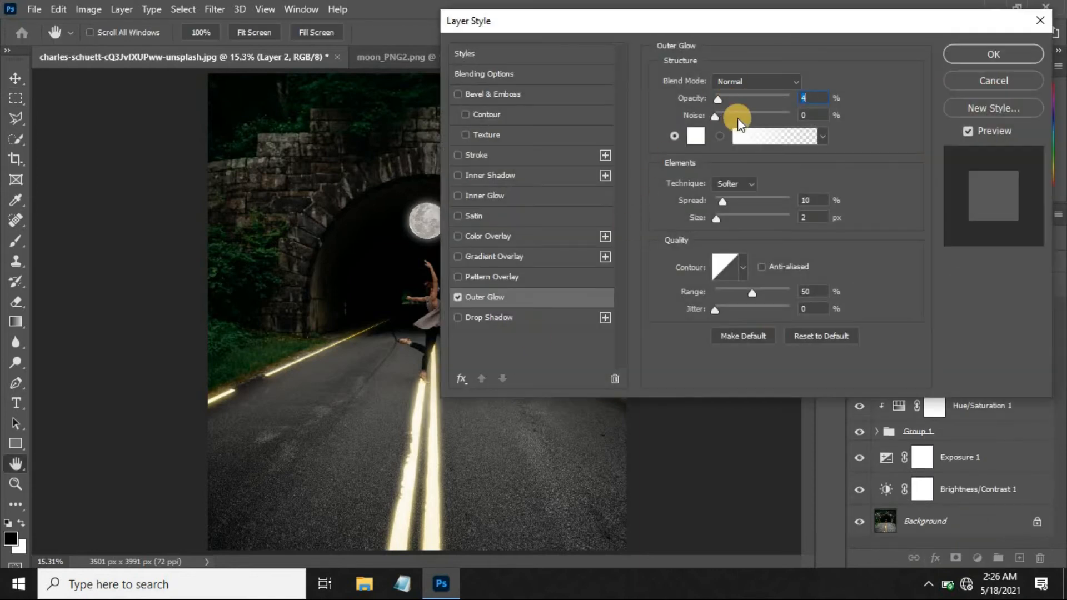
{"action": "left_click", "coordinate": [696, 135]}
{"action": "left_click", "coordinate": [437, 476]}
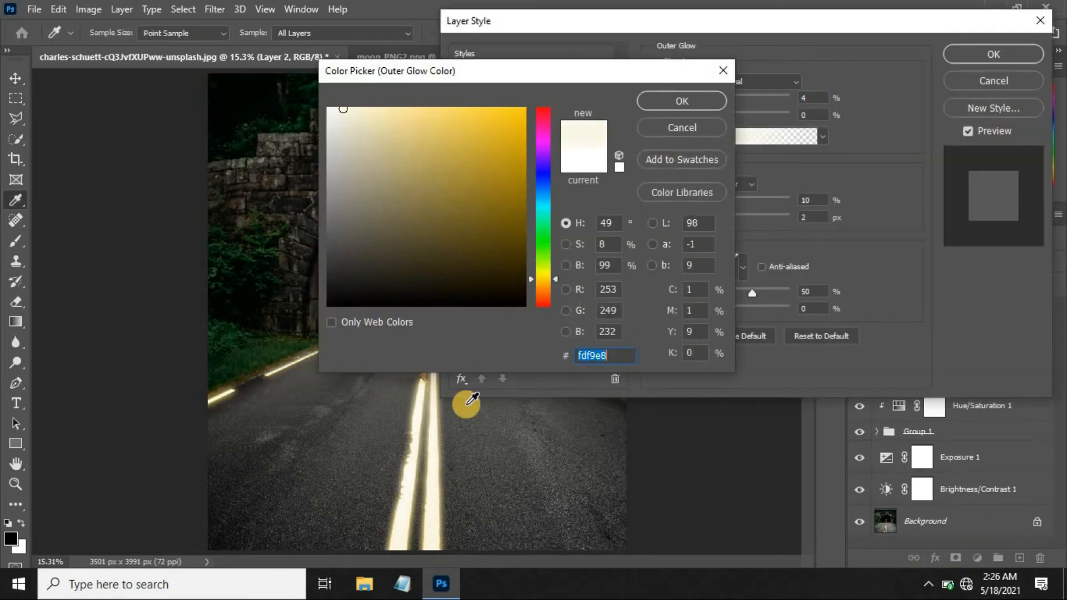
{"action": "left_click", "coordinate": [701, 104]}
- Set the Outer Glow to opacity about 45%, spread 34% and size 0 px
{"action": "mouse_move", "coordinate": [736, 101]}
{"action": "left_mouse_down"}
{"action": "mouse_move", "coordinate": [751, 102]}
{"action": "mouse_move", "coordinate": [735, 104]}
{"action": "left_mouse_up"}
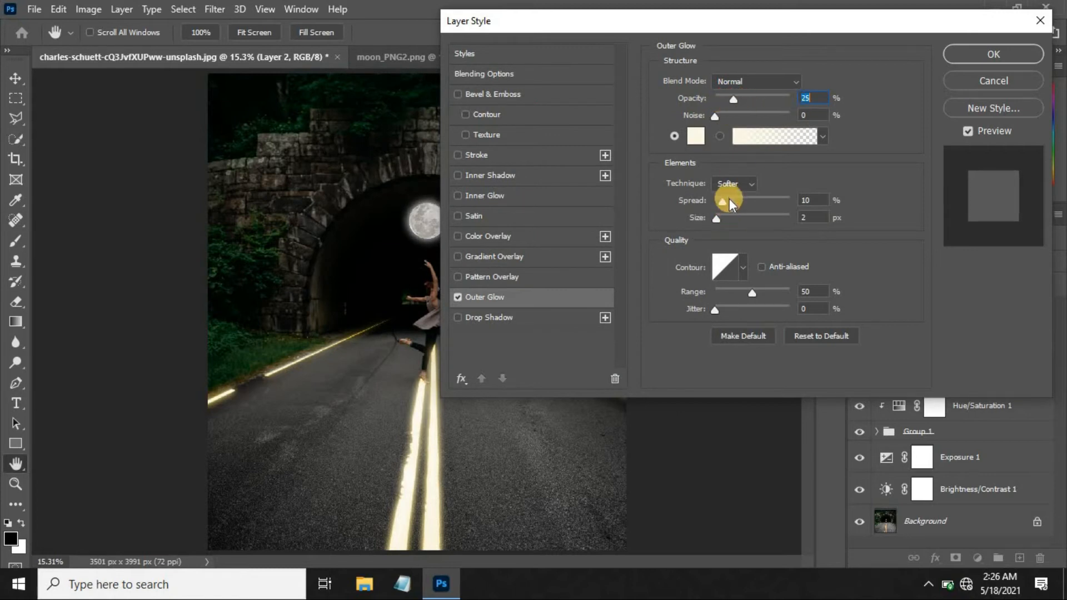
{"action": "left_click_drag", "start_coordinate": [719, 218], "coordinate": [740, 201]}
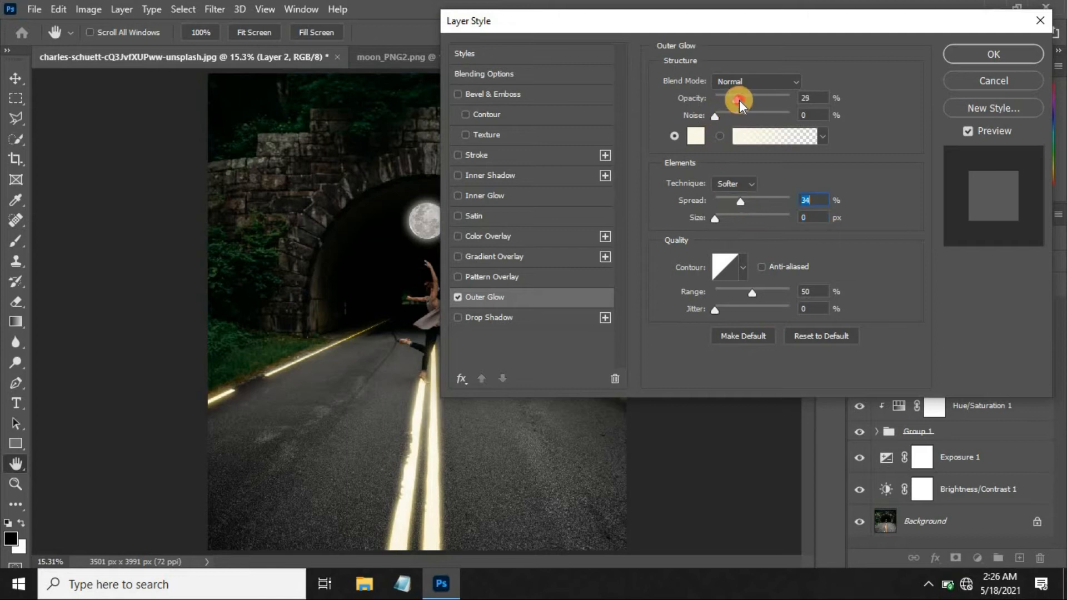
{"action": "left_click_drag", "start_coordinate": [743, 100], "coordinate": [748, 101]}
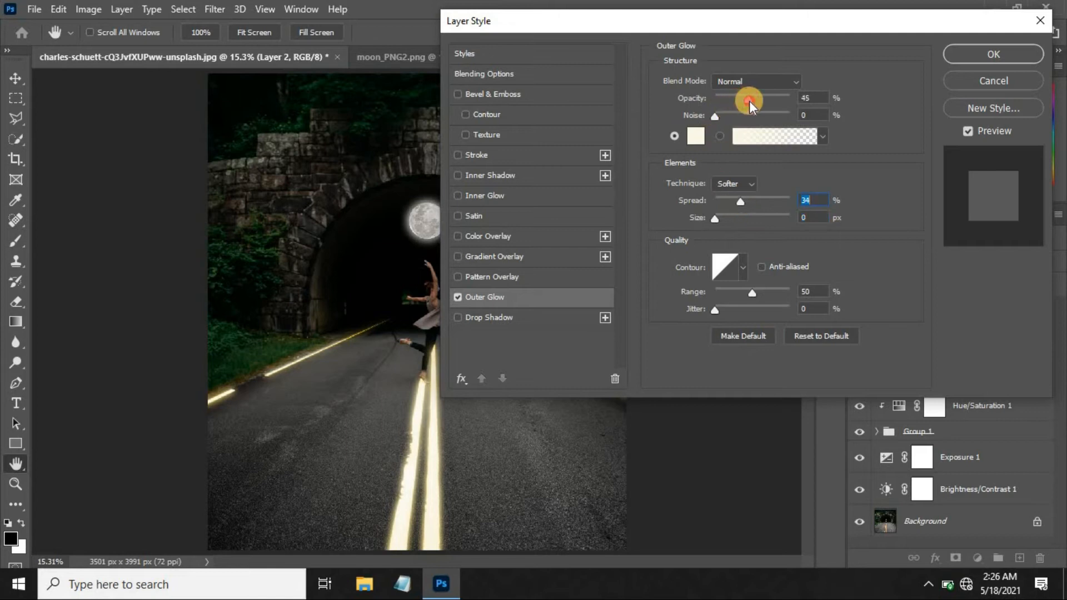
{"action": "left_click", "coordinate": [942, 55]}
- Add a cream Inner Glow to Layer 2 copy with opacity 98% and an edge size of about 120 px
{"action": "left_click", "coordinate": [911, 310]}
{"action": "left_click", "coordinate": [936, 557]}
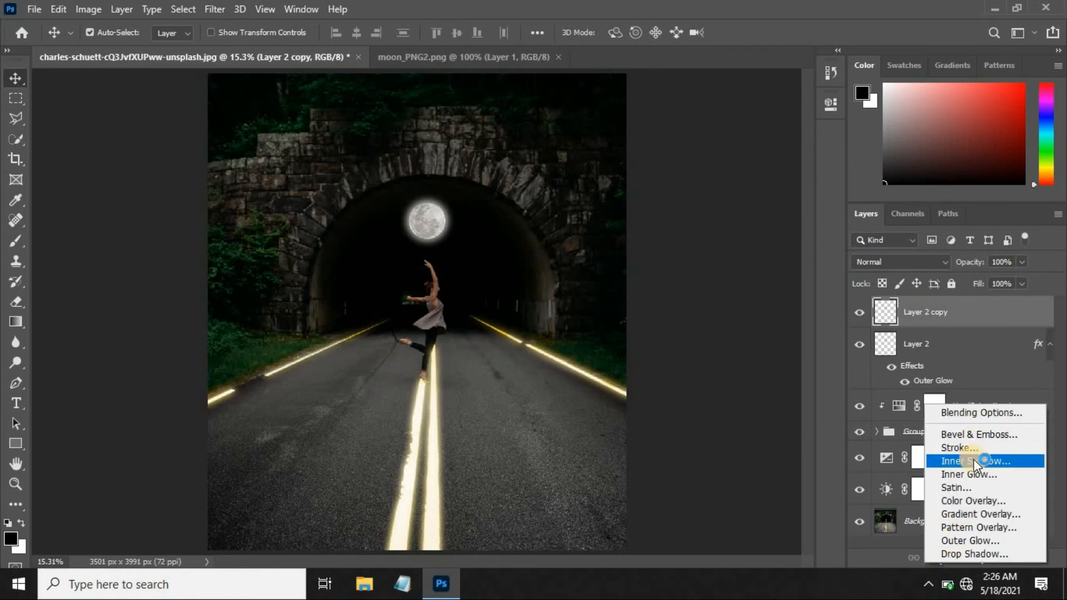
{"action": "left_click", "coordinate": [971, 475]}
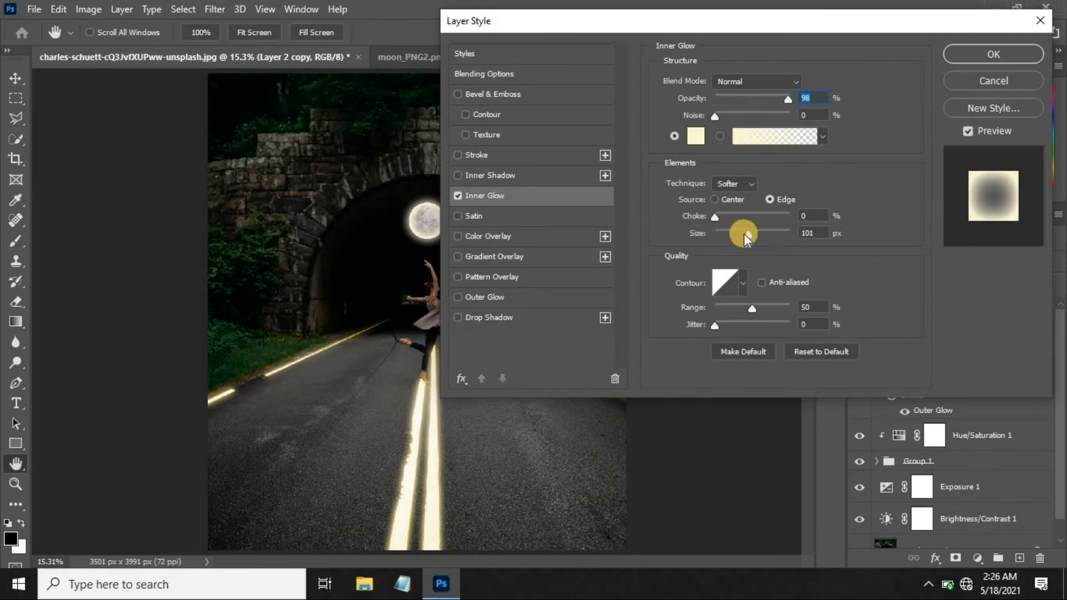
{"action": "left_click_drag", "start_coordinate": [754, 234], "coordinate": [754, 235]}
{"action": "left_click", "coordinate": [811, 97]}
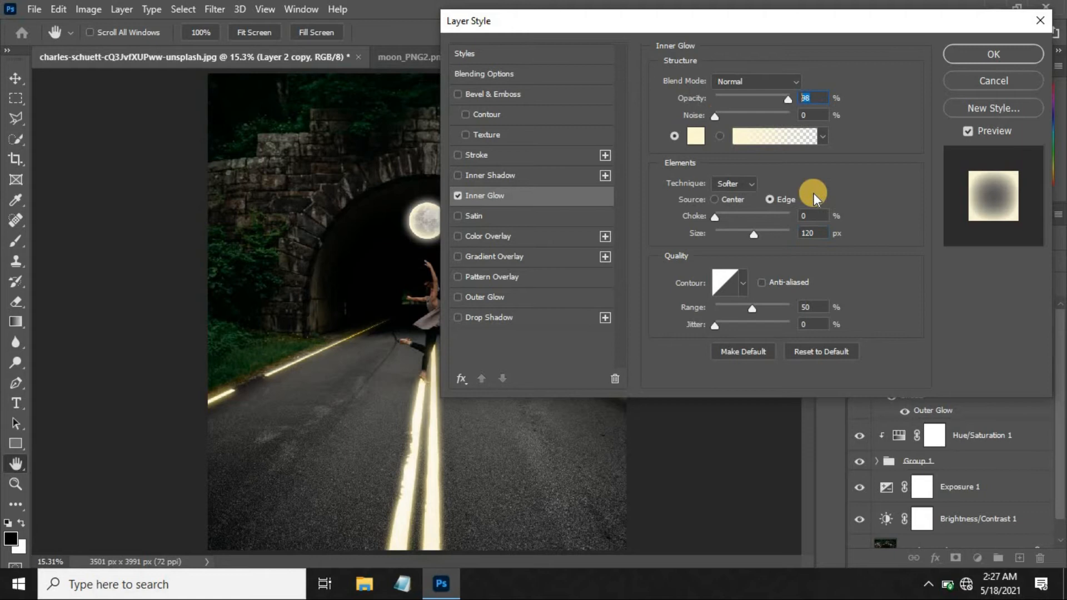
{"action": "left_click", "coordinate": [819, 231]}
{"action": "left_click", "coordinate": [975, 58]}
- Create a new layer directly above Layer 2 and set the Brush foreground colour to fdf9e8, sampled from the road line
{"action": "left_click", "coordinate": [927, 375]}
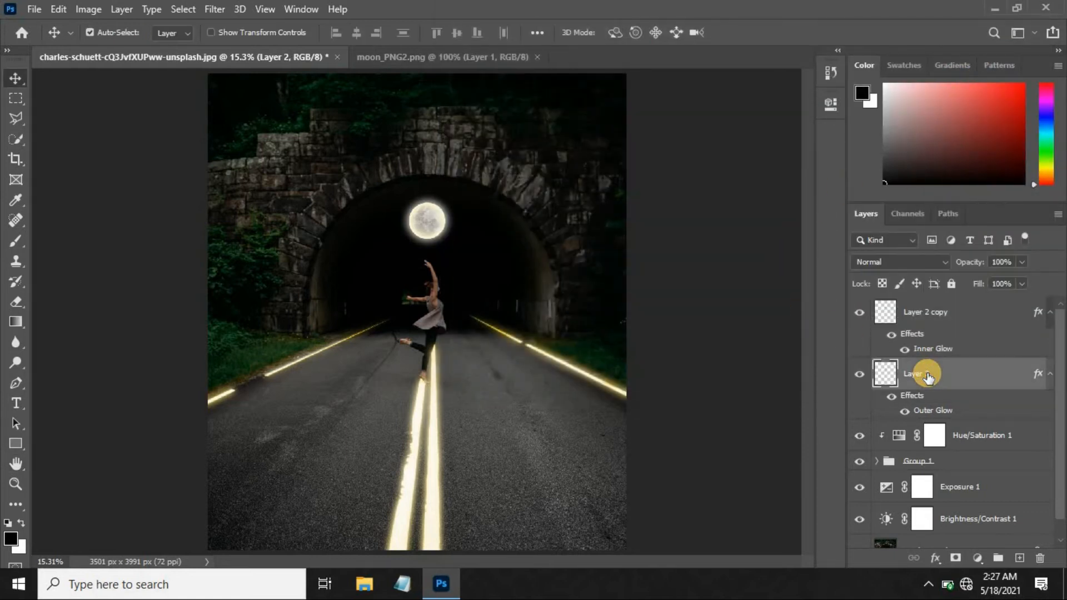
{"action": "left_click", "coordinate": [1019, 558]}
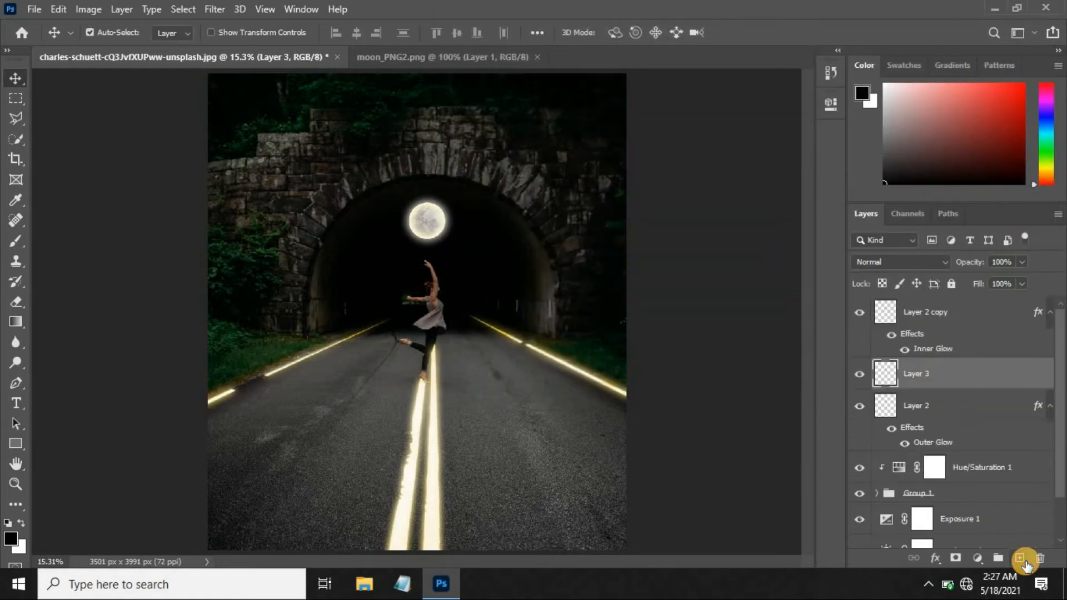
{"action": "left_click", "coordinate": [19, 241]}
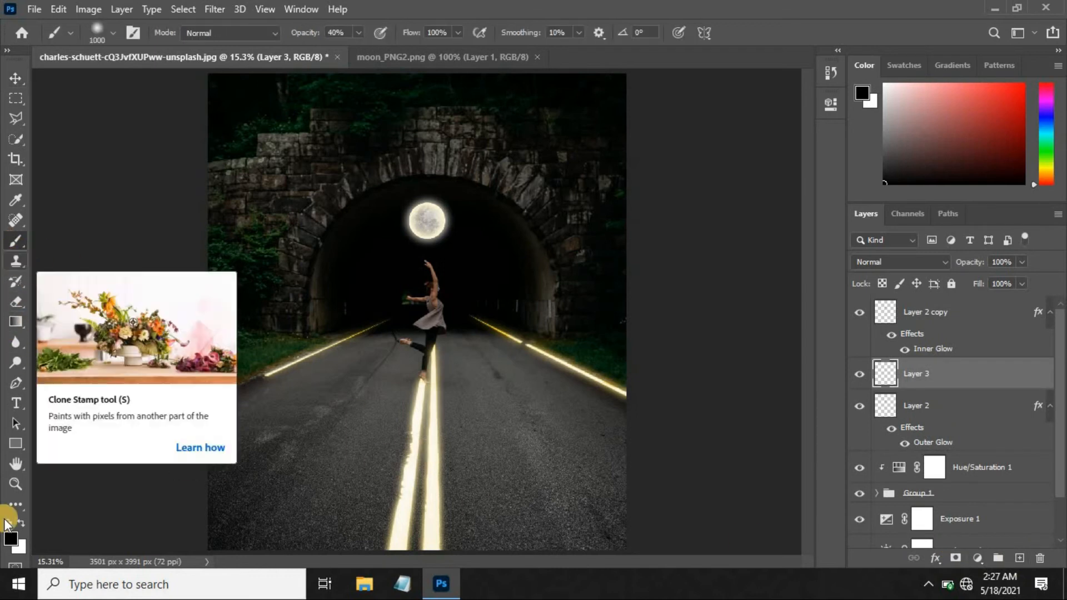
{"action": "left_click", "coordinate": [10, 537]}
{"action": "left_click", "coordinate": [432, 502]}
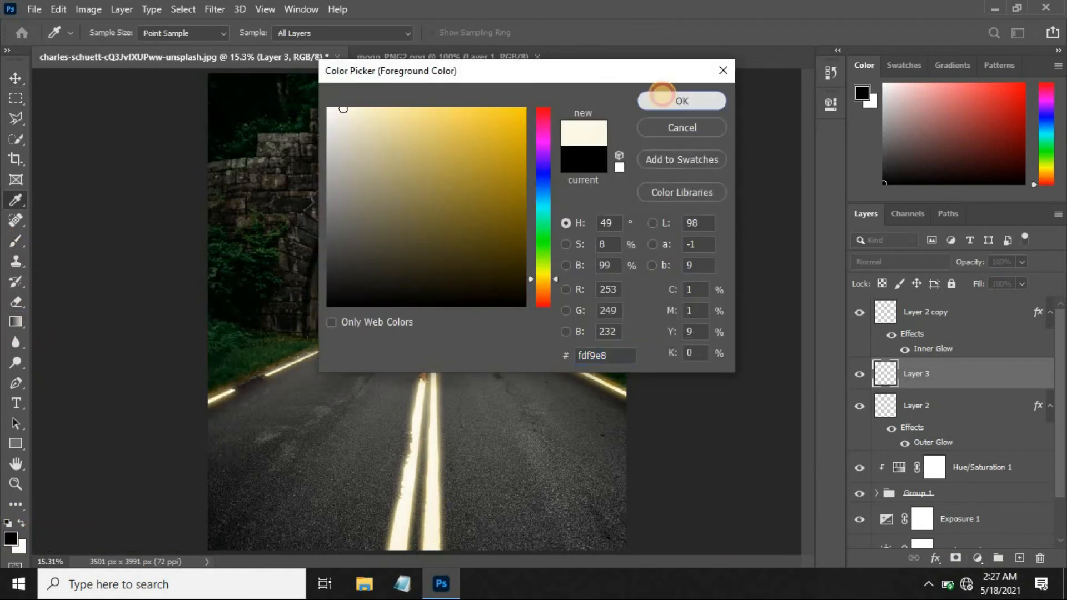
{"action": "left_click", "coordinate": [672, 100]}
- Paint a soft halo centred on the moon with the 1000-pixel brush at 100% opacity, replacing the fainter 40% dab
{"action": "left_click", "coordinate": [426, 221]}
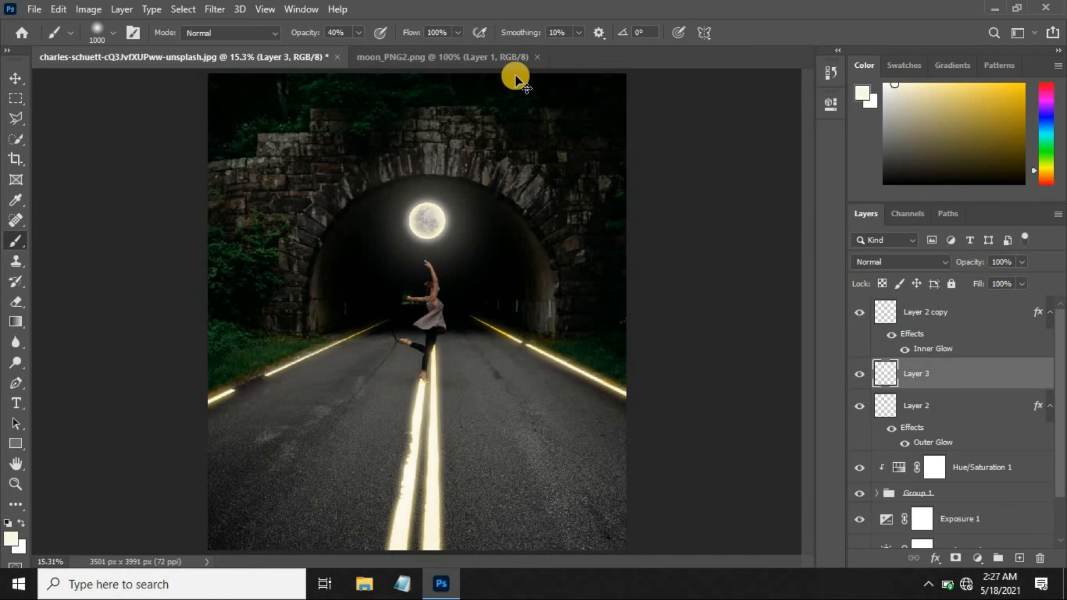
{"action": "key", "text": "ctrl+z"}
{"action": "mouse_move", "coordinate": [358, 32]}
{"action": "left_mouse_down"}
{"action": "mouse_move", "coordinate": [388, 50]}
{"action": "mouse_move", "coordinate": [478, 7]}
{"action": "left_mouse_up"}
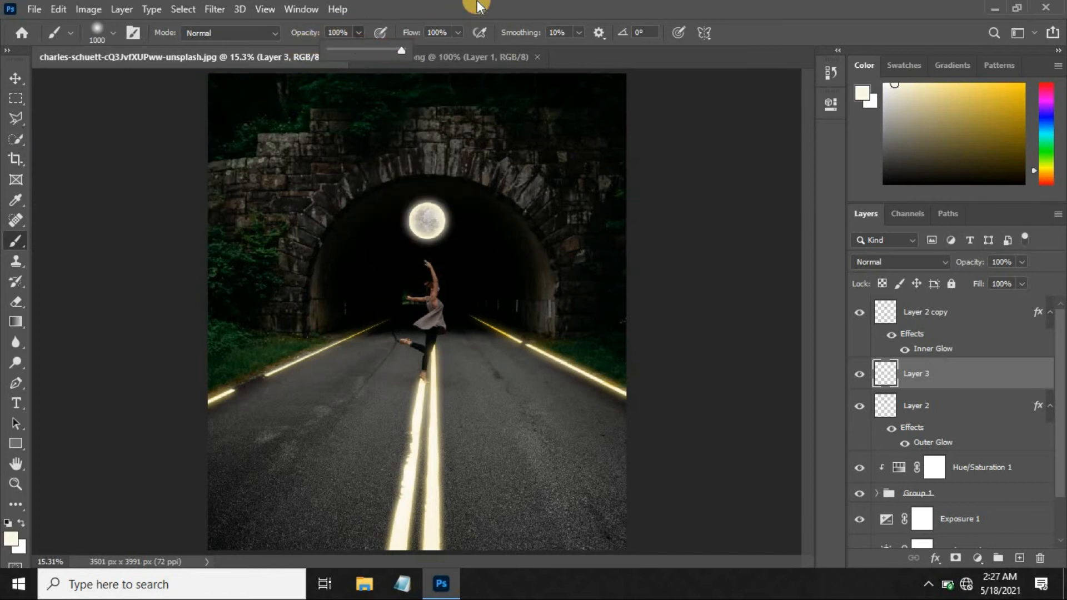
{"action": "left_click", "coordinate": [427, 221]}
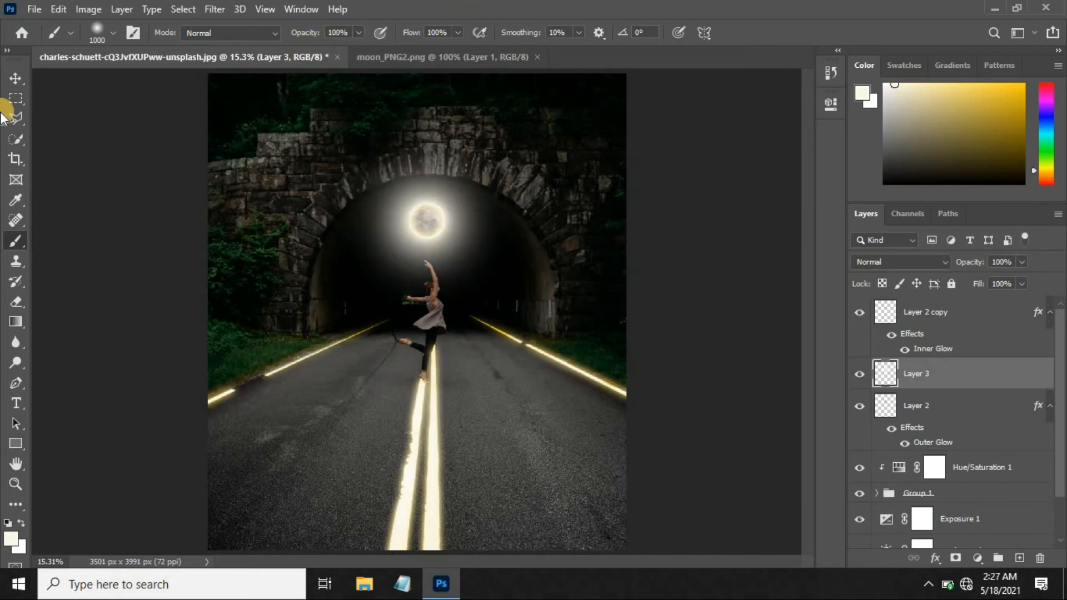
- Move the halo layer, Layer 3, to the top of the layer stack and set its blend mode to Hard Light
{"action": "left_click", "coordinate": [22, 75]}
{"action": "left_click_drag", "start_coordinate": [949, 378], "coordinate": [933, 314]}
{"action": "left_click", "coordinate": [897, 261]}
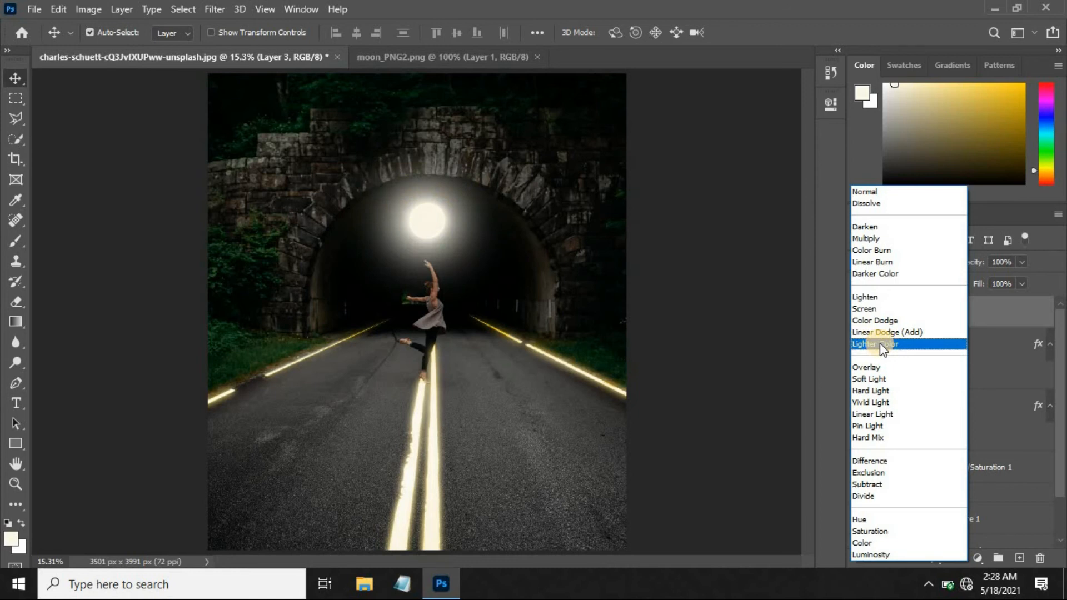
{"action": "left_click", "coordinate": [878, 389]}
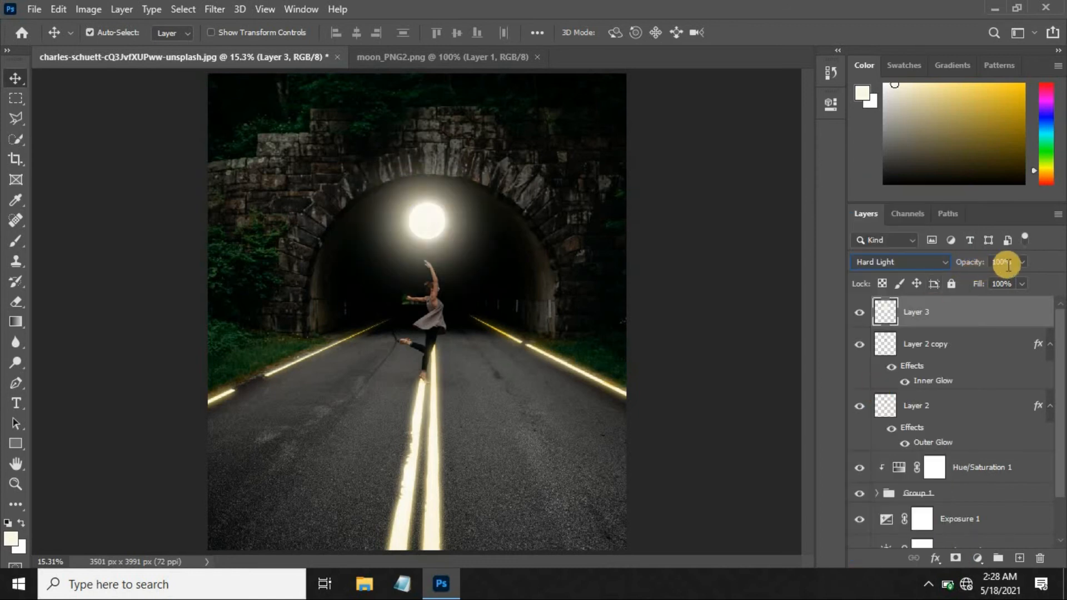
- Reduce Layer 3's Fill to about 68% and move the moon with its glow slightly down toward the dancer's raised hand
{"action": "left_click_drag", "start_coordinate": [1024, 287], "coordinate": [1001, 301]}
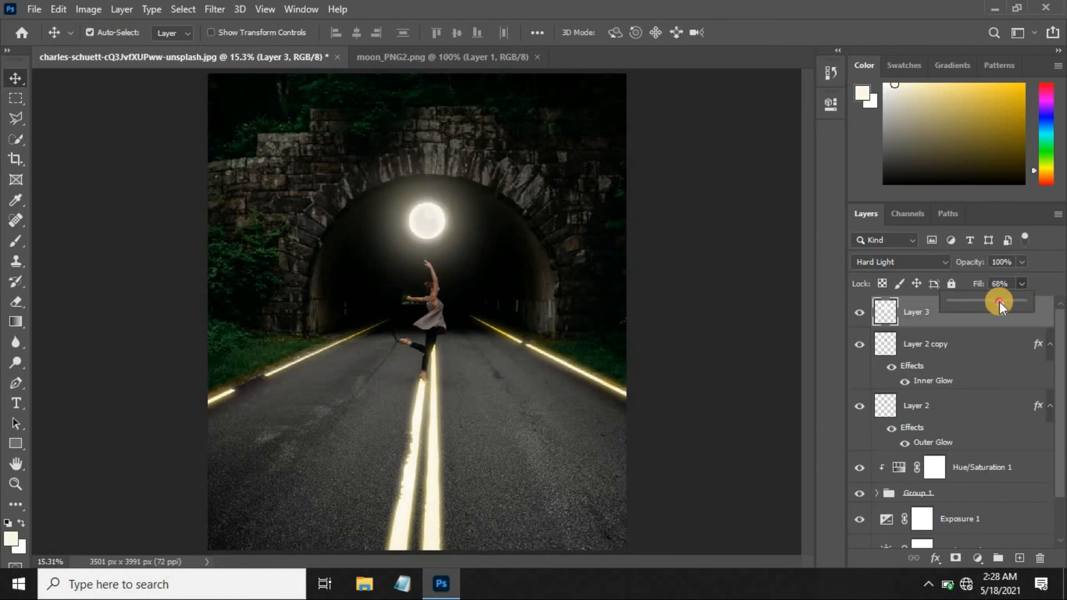
{"action": "left_click_drag", "start_coordinate": [999, 301], "coordinate": [1001, 301]}
{"action": "left_click", "coordinate": [742, 336]}
{"action": "left_click_drag", "start_coordinate": [432, 228], "coordinate": [434, 241]}
- Apply the Camera Raw Filter to the Background layer with Exposure -0.55 and Contrast +19
{"action": "scroll", "coordinate": [955, 444], "scroll_direction": "down", "scroll_amount": 3}
{"action": "left_click", "coordinate": [943, 532]}
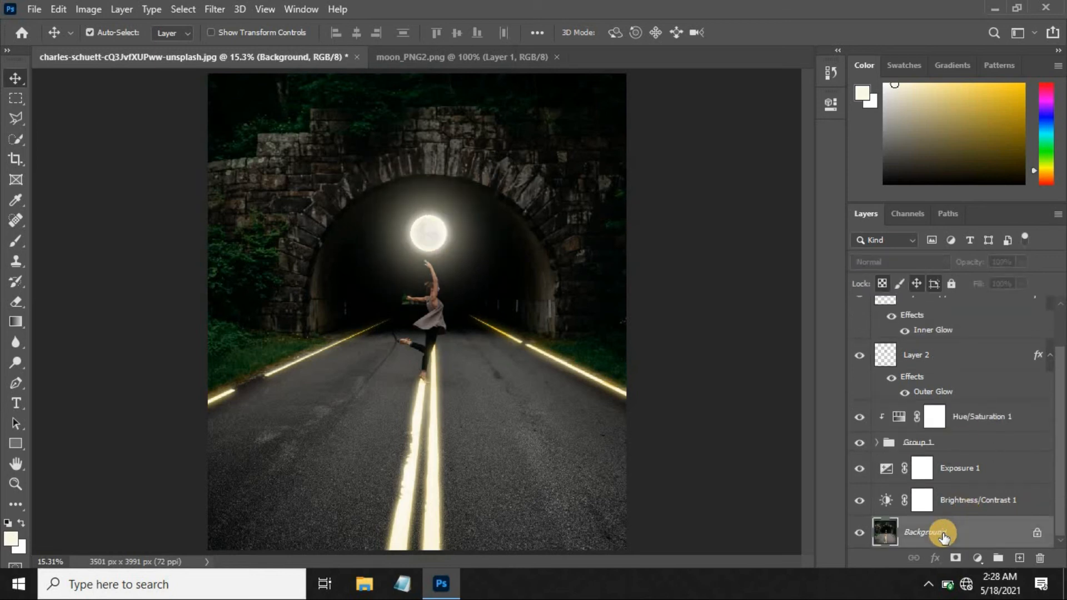
{"action": "left_click", "coordinate": [214, 8]}
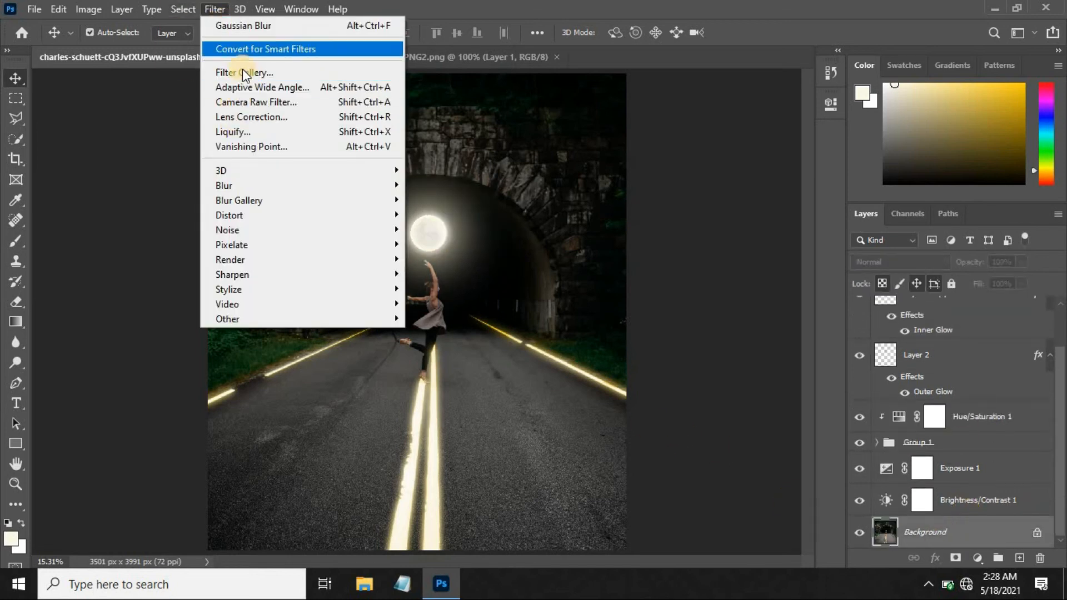
{"action": "left_click", "coordinate": [245, 102]}
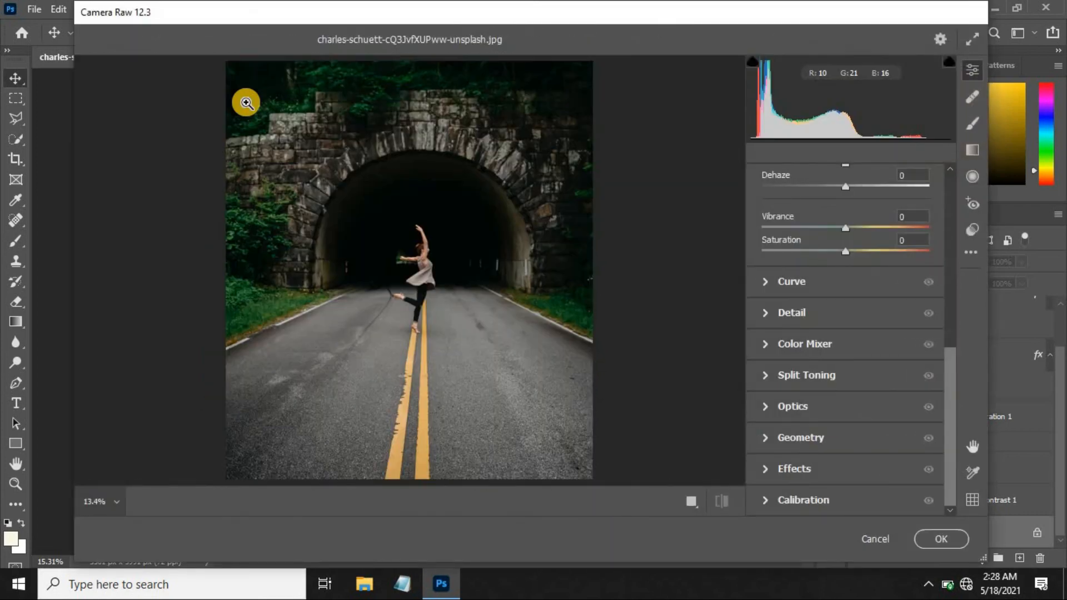
{"action": "left_click_drag", "start_coordinate": [952, 467], "coordinate": [938, 318]}
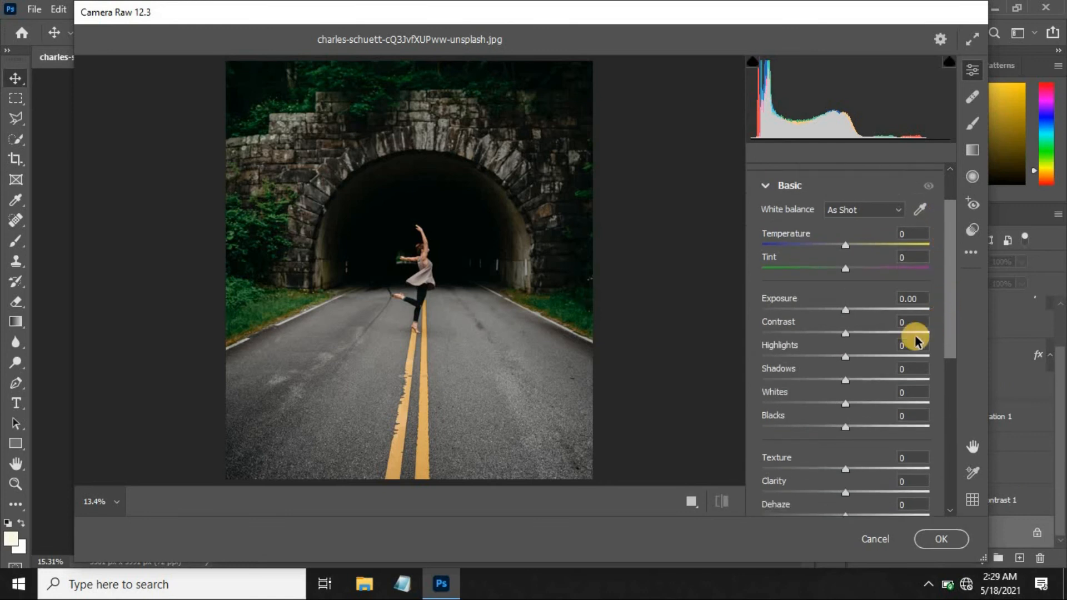
{"action": "left_click", "coordinate": [911, 298]}
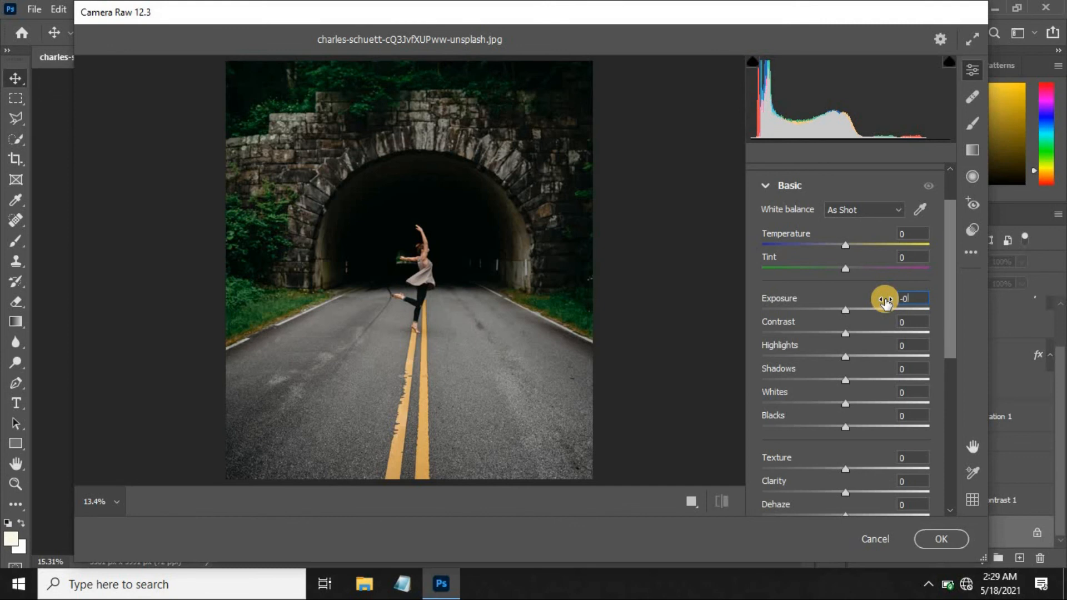
{"action": "type", "text": ".55"}
{"action": "left_click", "coordinate": [887, 323]}
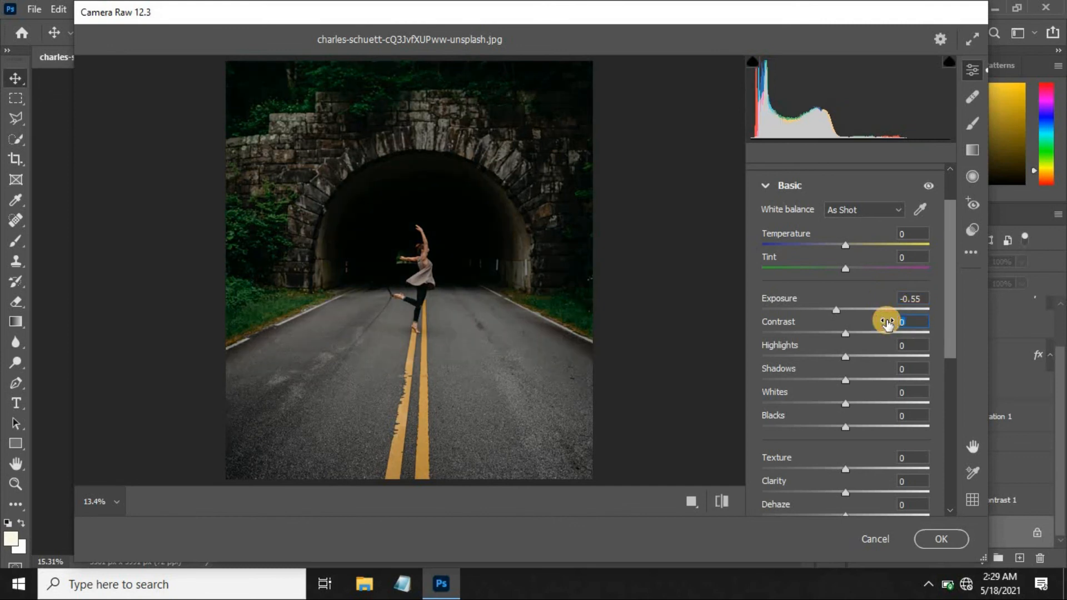
{"action": "type", "text": "19"}
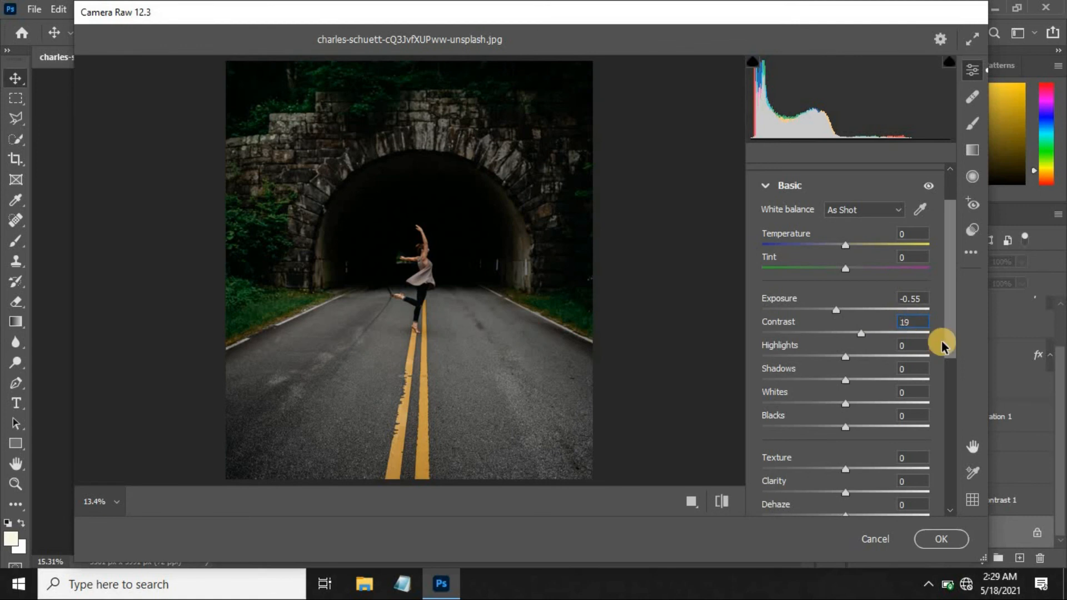
- Set Shadows to +7 and Whites to +12 in the Camera Raw Basic adjustments
{"action": "left_click", "coordinate": [896, 371]}
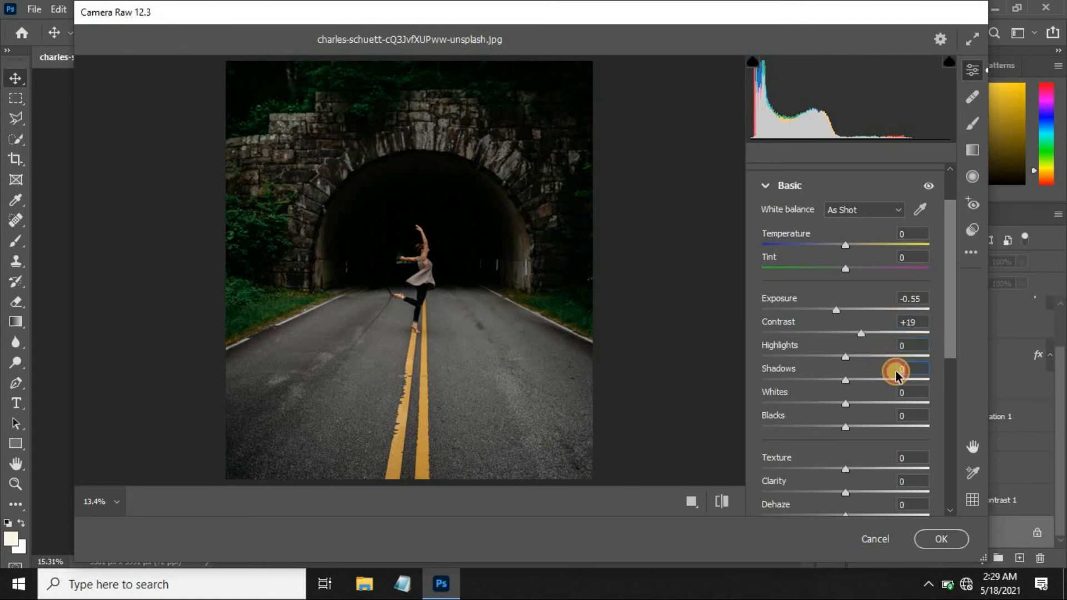
{"action": "type", "text": "+7"}
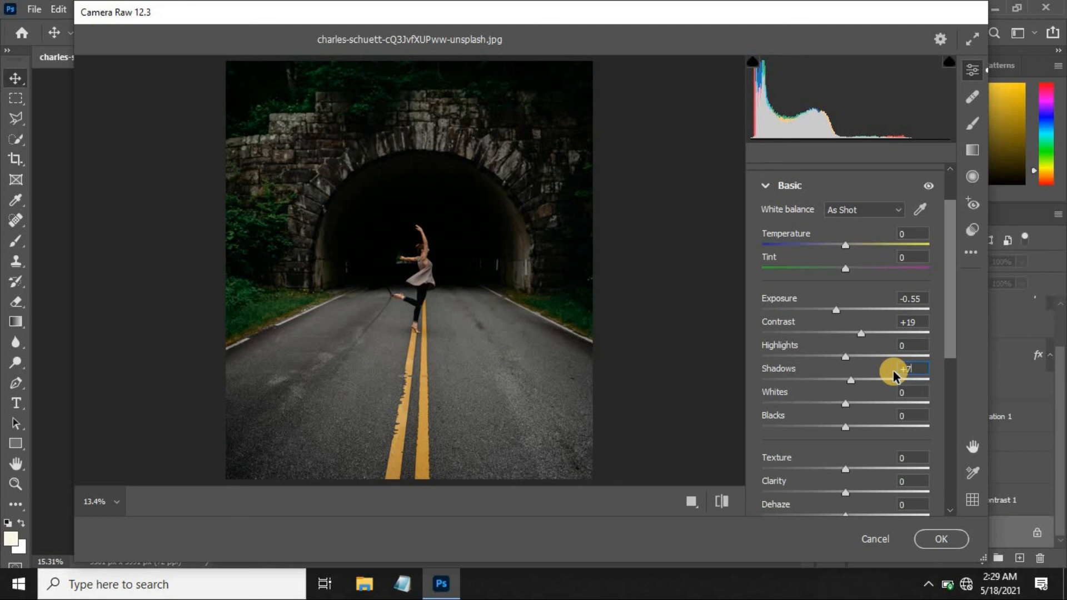
{"action": "left_click", "coordinate": [910, 392]}
{"action": "type", "text": "+12"}
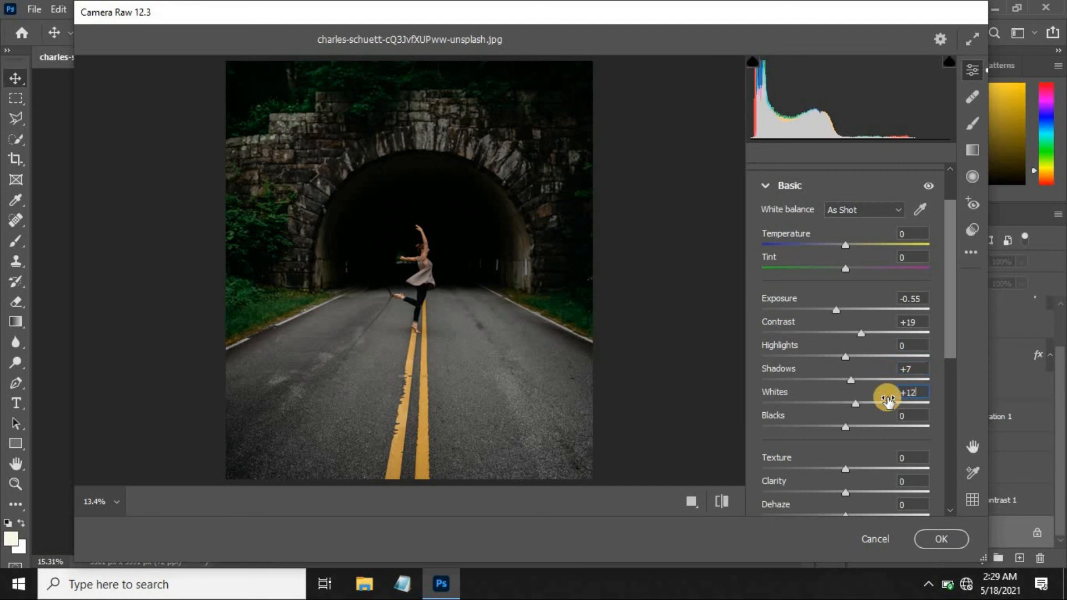
- Set Clarity to +19 and apply the Camera Raw adjustments to the Background layer
{"action": "left_click", "coordinate": [913, 481]}
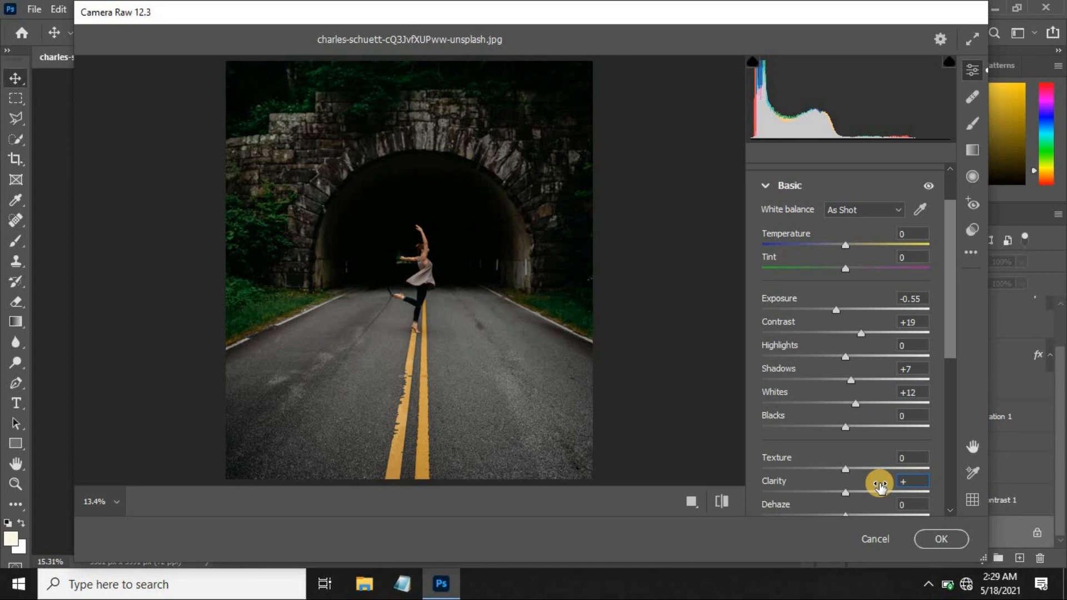
{"action": "type", "text": "+16"}
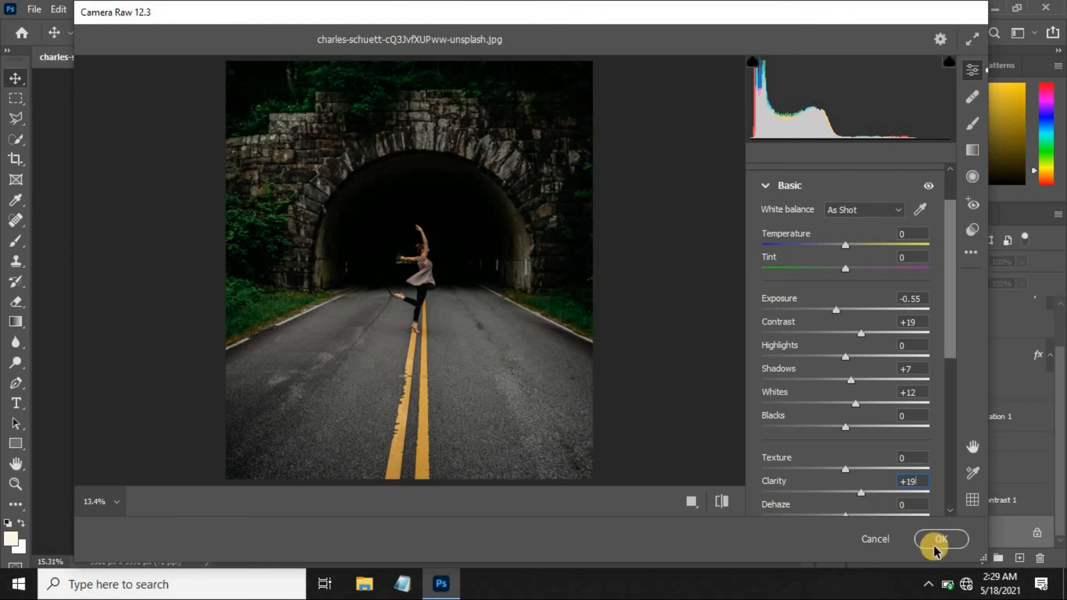
{"action": "left_click", "coordinate": [941, 539]}
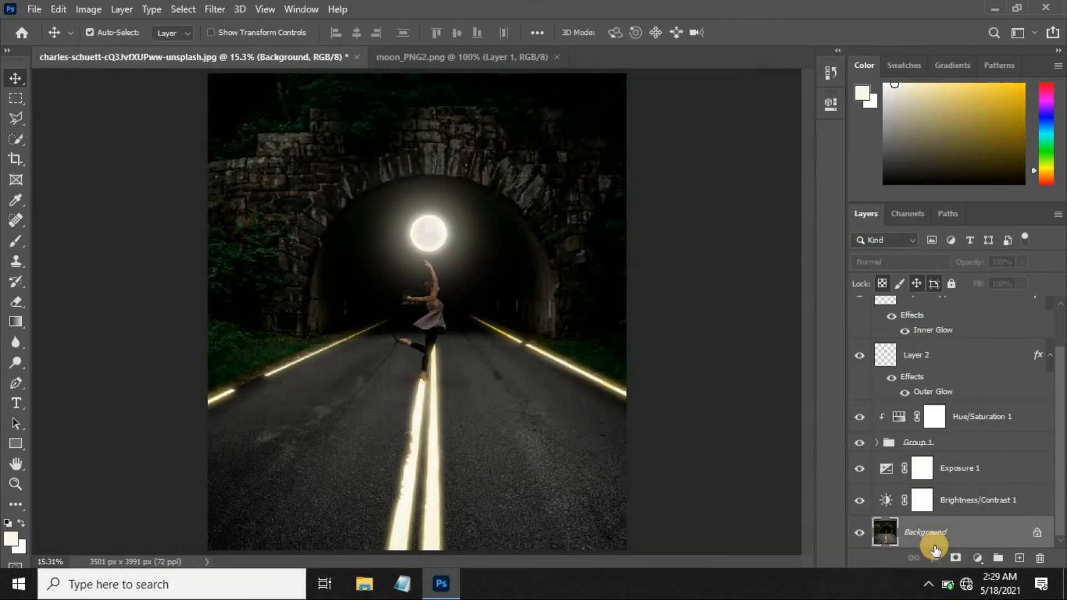
- Select Layer 3, Layer 2 copy and Layer 2 together and move the moon with its glow slightly up, away from the dancer's hand
{"action": "left_click_drag", "start_coordinate": [1059, 388], "coordinate": [1058, 327]}
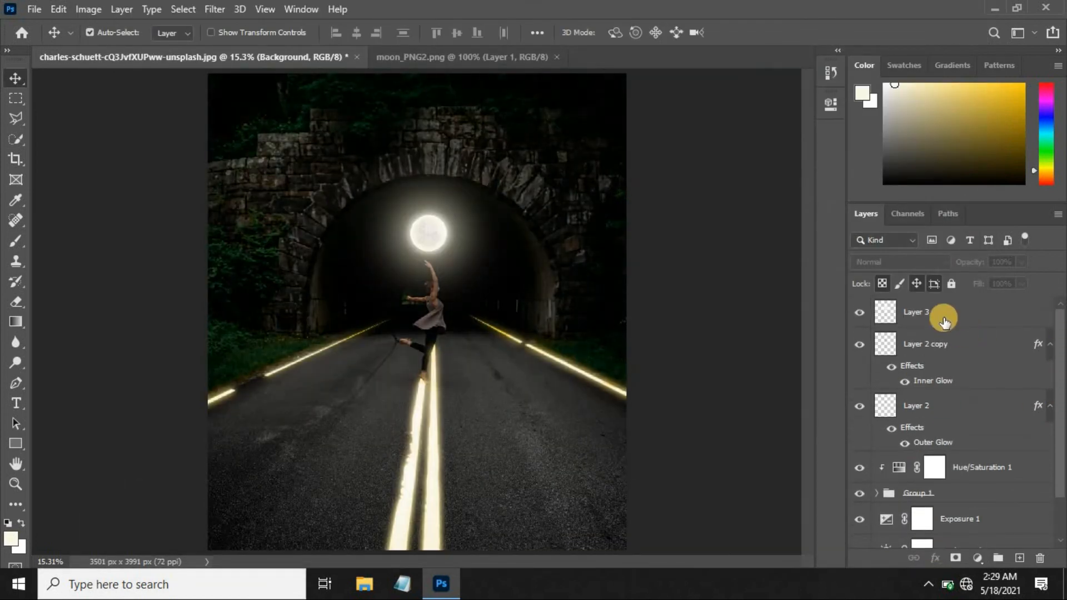
{"action": "left_click", "coordinate": [944, 321]}
{"action": "left_click", "coordinate": [922, 355], "text": "ctrl"}
{"action": "left_click", "coordinate": [917, 407], "text": "ctrl"}
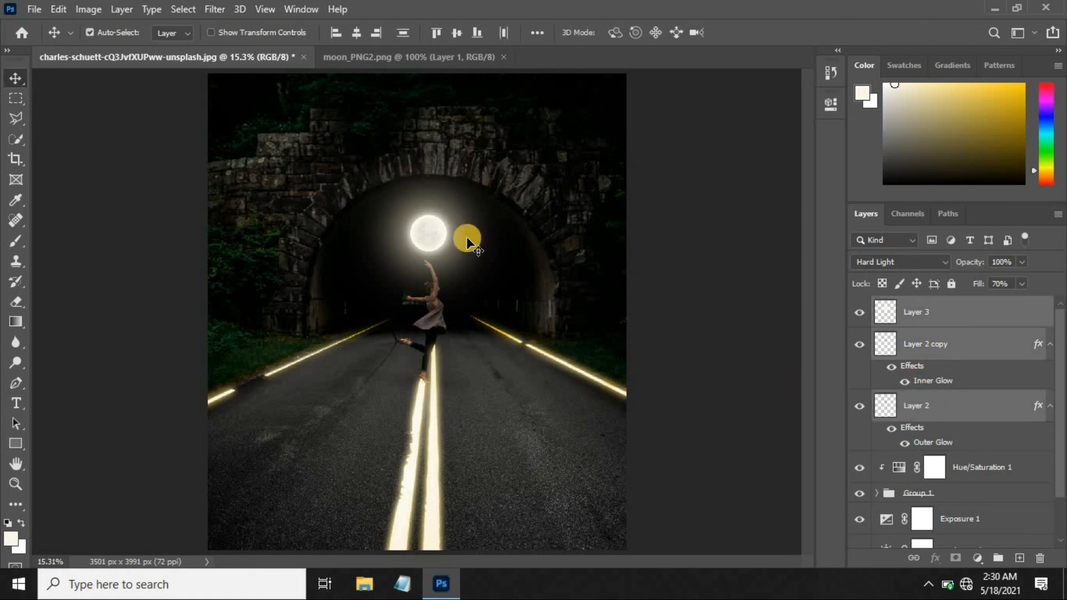
{"action": "mouse_move", "coordinate": [433, 234]}
{"action": "left_mouse_down"}
{"action": "mouse_move", "coordinate": [432, 221]}
{"action": "mouse_move", "coordinate": [437, 238]}
{"action": "left_mouse_up"}
{"action": "left_click", "coordinate": [674, 289]}
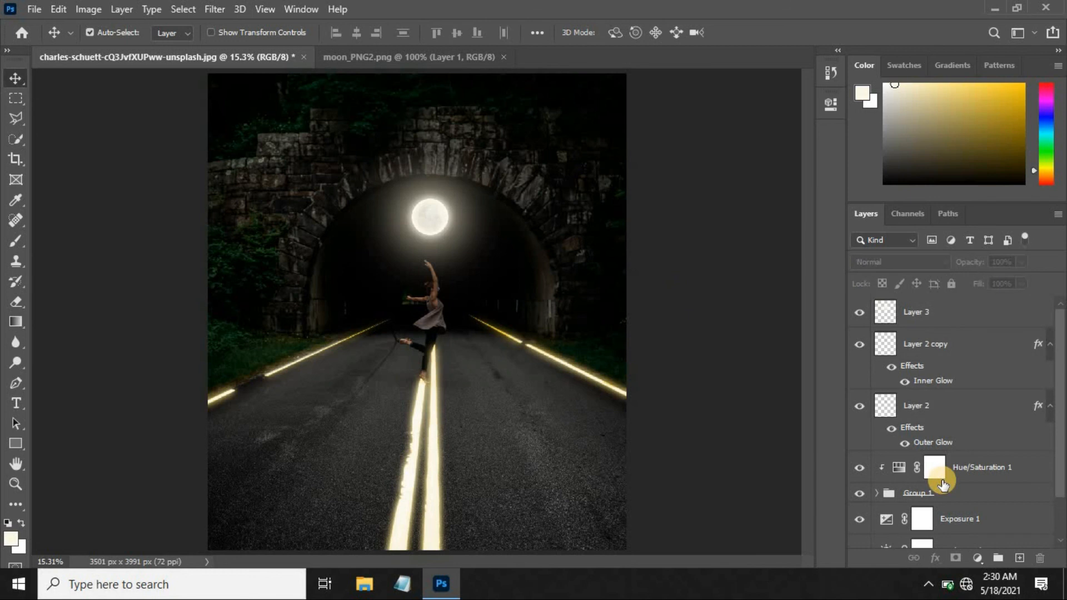
{"action": "scroll", "coordinate": [943, 485], "scroll_direction": "down", "scroll_amount": 2}
{"action": "left_click", "coordinate": [925, 532]}
{"action": "left_click", "coordinate": [675, 350]}
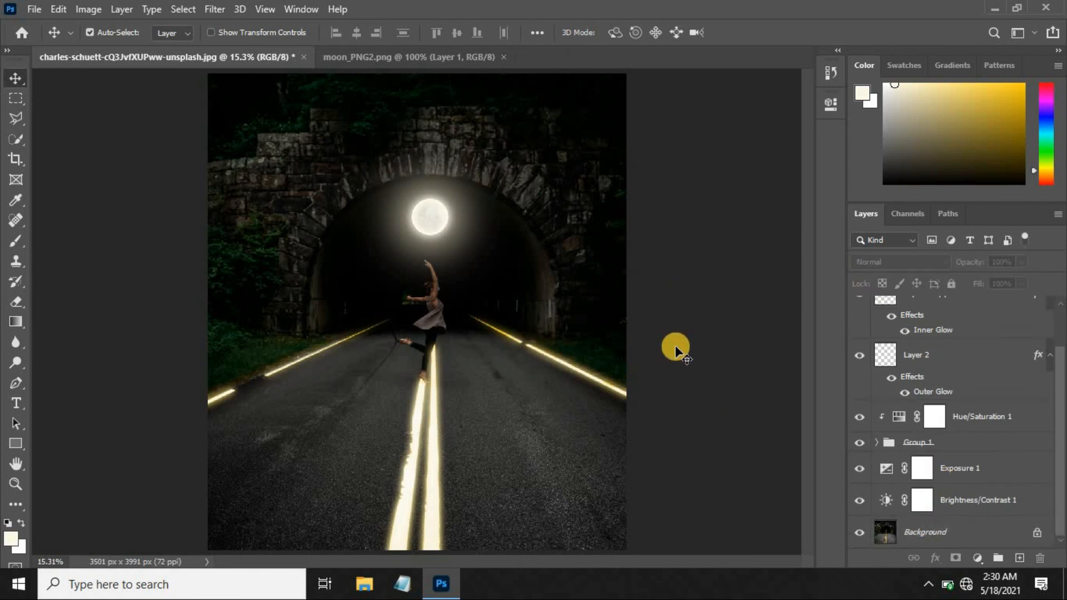
{"action": "scroll", "coordinate": [1043, 371], "scroll_direction": "up", "scroll_amount": 2}
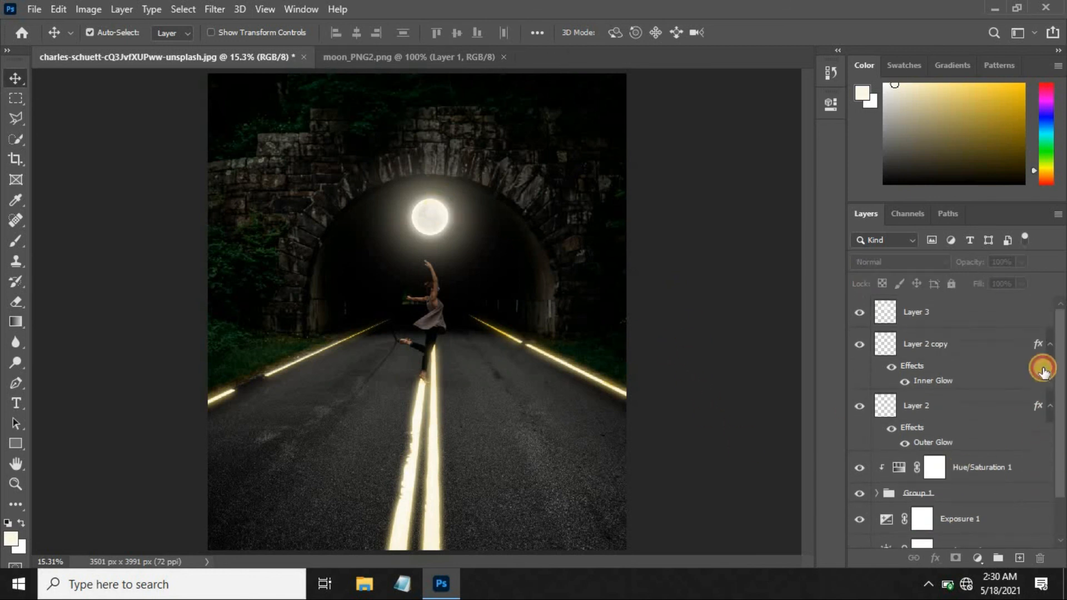